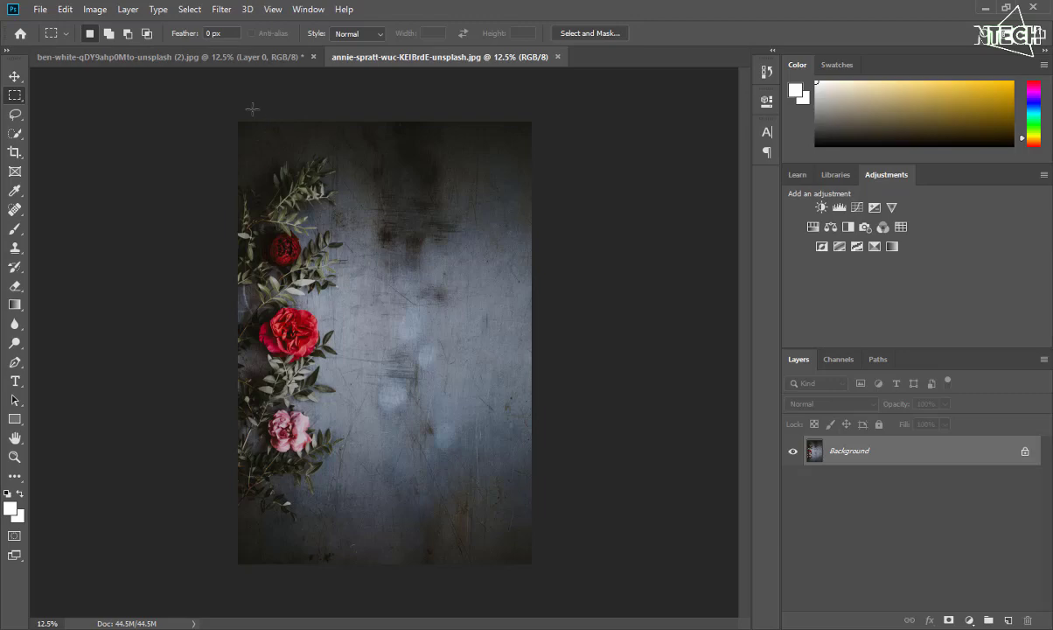
# Switch to the boy photo and quick-select his head, shirt, vest and book with a 250 px brush
pyautogui.click(214, 59)
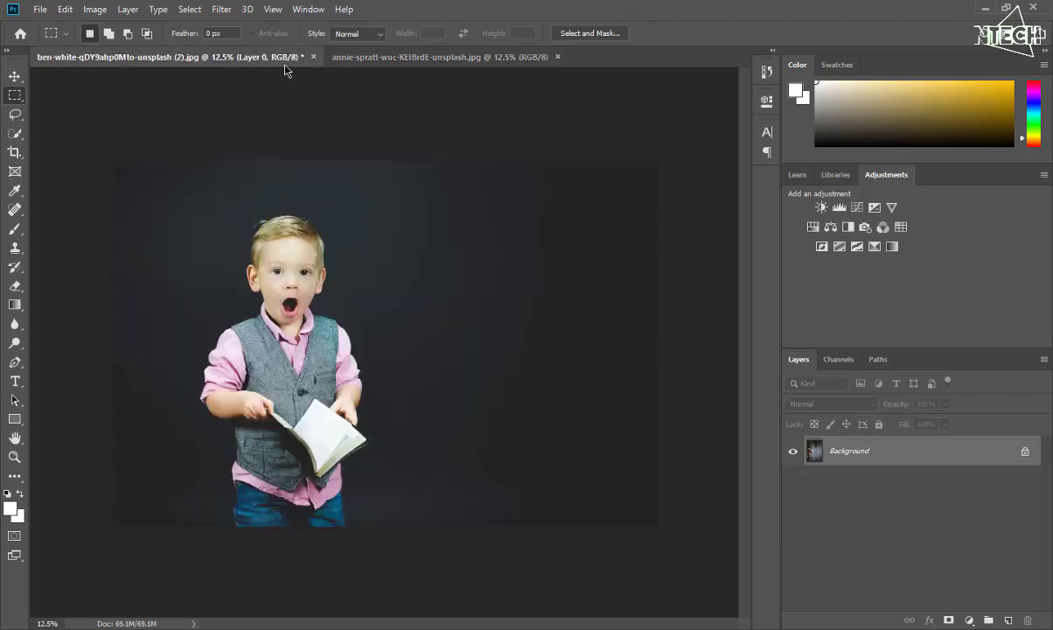
pyautogui.click(14, 134)
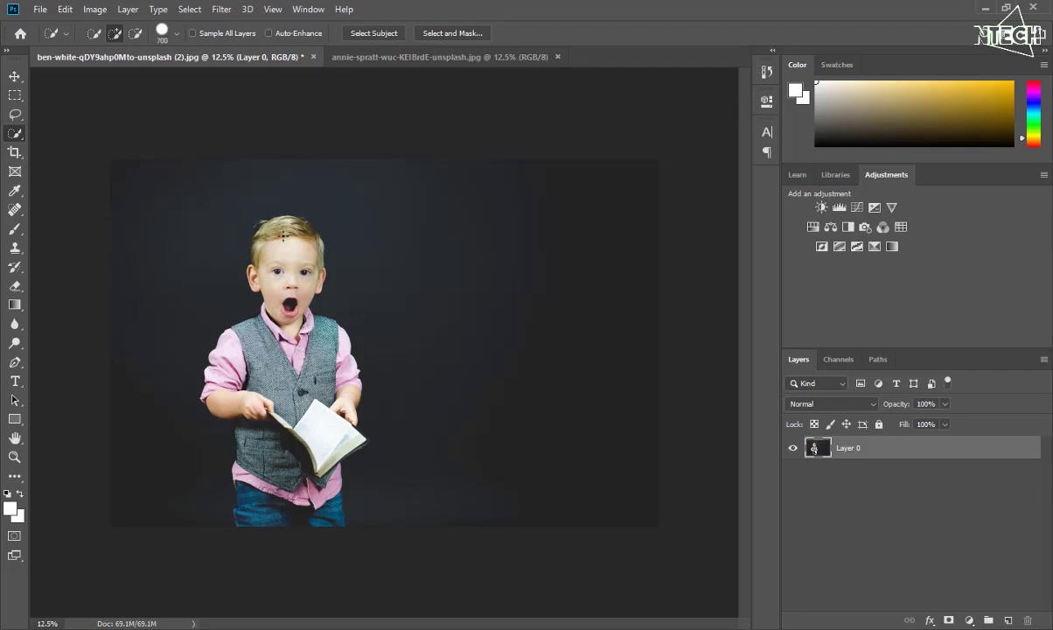
pyautogui.press(']')
pyautogui.press(']')
pyautogui.press(']')
pyautogui.press(']')
pyautogui.press(']')
pyautogui.press(']')
pyautogui.press(']')
pyautogui.press('[')
pyautogui.press('[')
pyautogui.press('[')
pyautogui.press('[')
pyautogui.press('[')
pyautogui.press('[')
pyautogui.press('[')
pyautogui.press('[')
pyautogui.press('[')
pyautogui.press('[')
pyautogui.press('[')
pyautogui.press('[')
pyautogui.press('[')
pyautogui.moveTo(280, 245)
pyautogui.mouseDown()
pyautogui.moveTo(281, 267)
pyautogui.moveTo(258, 283)
pyautogui.moveTo(267, 315)
pyautogui.moveTo(233, 383)
pyautogui.moveTo(247, 400)
pyautogui.mouseUp()
pyautogui.moveTo(301, 426)
pyautogui.mouseDown()
pyautogui.moveTo(303, 390)
pyautogui.moveTo(315, 433)
pyautogui.moveTo(293, 486)
pyautogui.moveTo(285, 448)
pyautogui.moveTo(254, 435)
pyautogui.mouseUp()
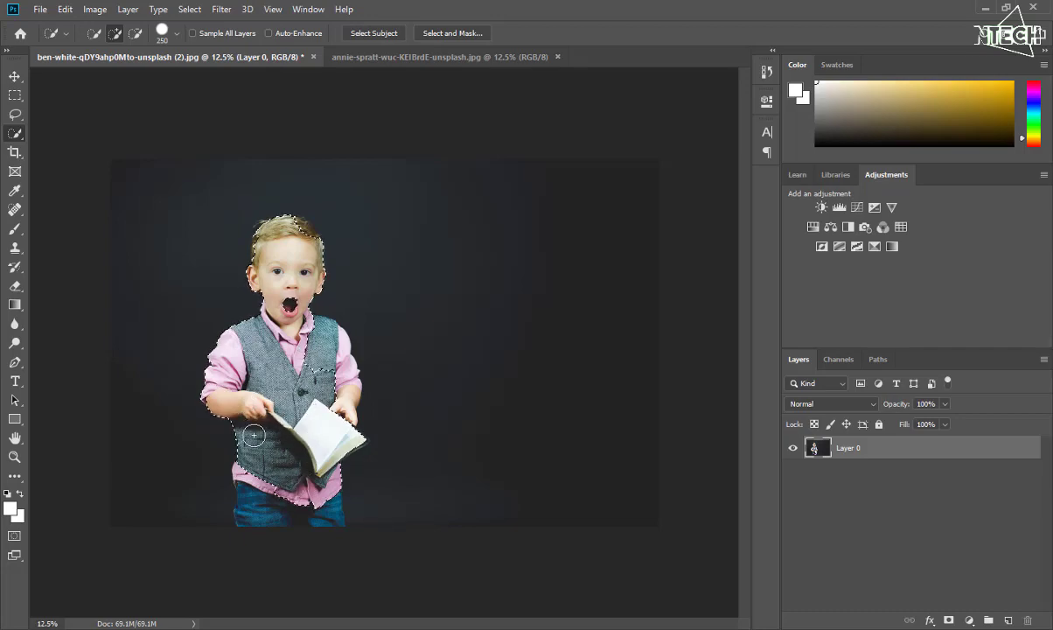
# Add the open mouth and the pink sleeve above the book's outer corner to the selection with a 175 px brush
pyautogui.hotkey('ctrl', '+')
pyautogui.hotkey('ctrl', '+')
pyautogui.hotkey('ctrl', '+')
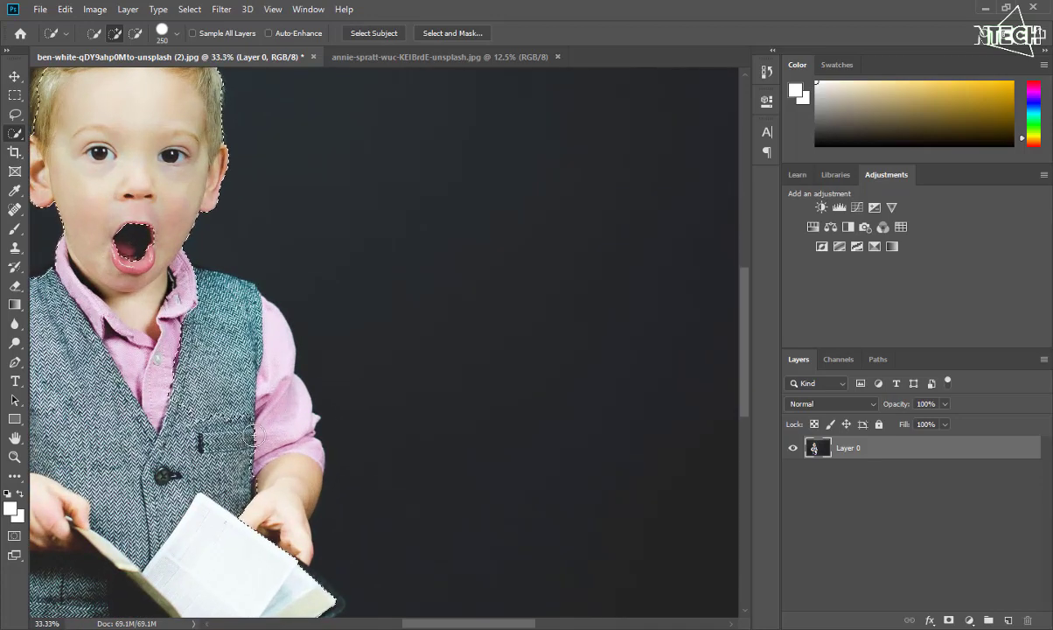
pyautogui.press('[')
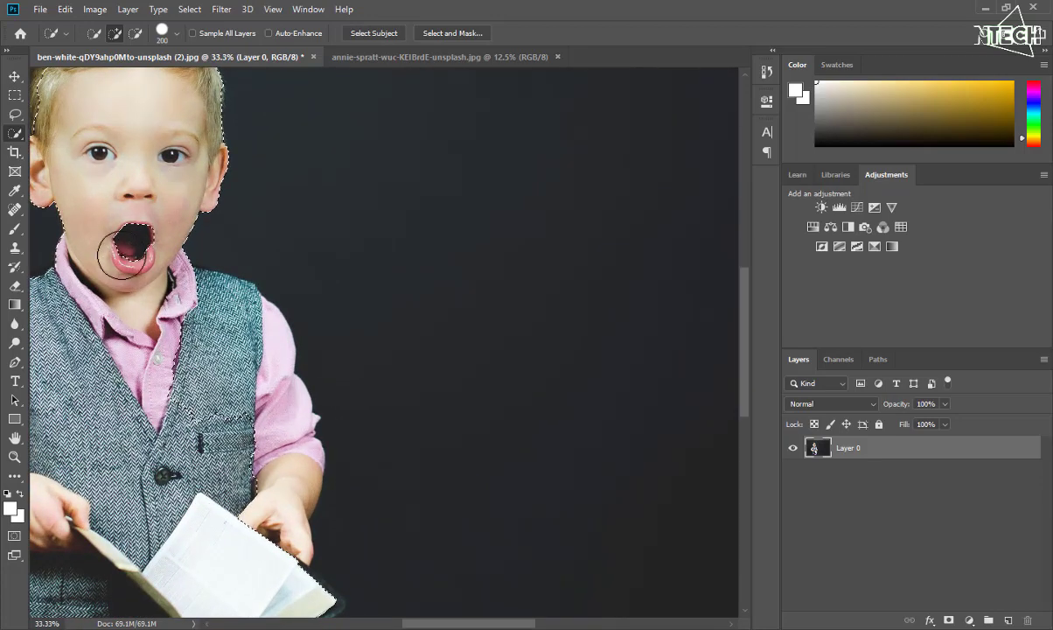
pyautogui.press('[')
pyautogui.moveTo(127, 249)
pyautogui.mouseDown()
pyautogui.moveTo(136, 214)
pyautogui.moveTo(123, 247)
pyautogui.mouseUp()
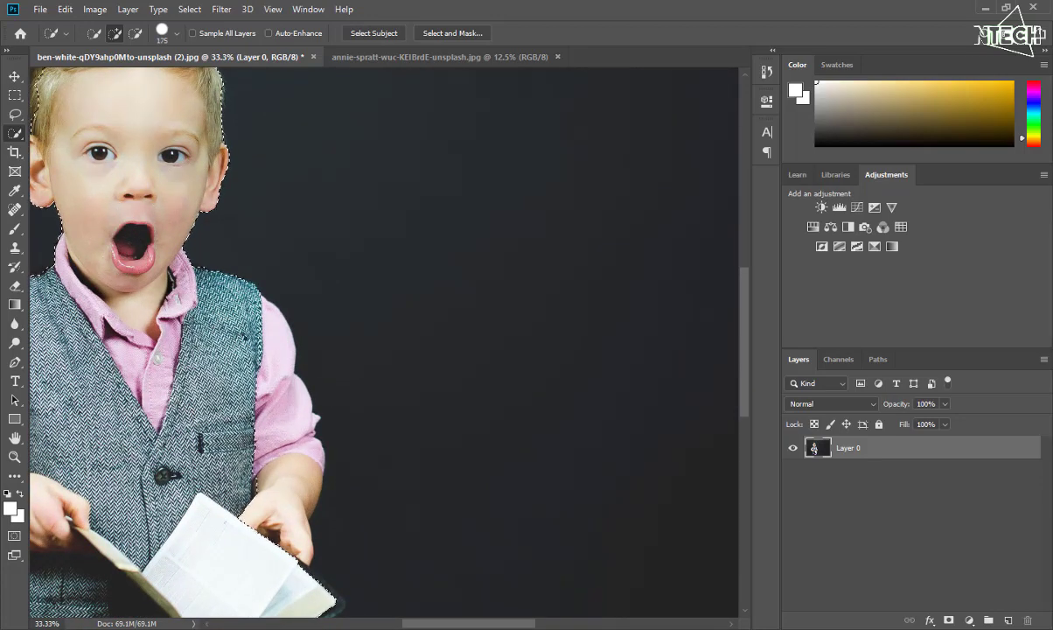
pyautogui.moveTo(247, 332)
pyautogui.mouseDown()
pyautogui.moveTo(266, 349)
pyautogui.moveTo(267, 389)
pyautogui.moveTo(279, 394)
pyautogui.mouseUp()
pyautogui.moveTo(271, 305)
pyautogui.mouseDown()
pyautogui.moveTo(265, 344)
pyautogui.moveTo(265, 321)
pyautogui.moveTo(277, 353)
pyautogui.mouseUp()
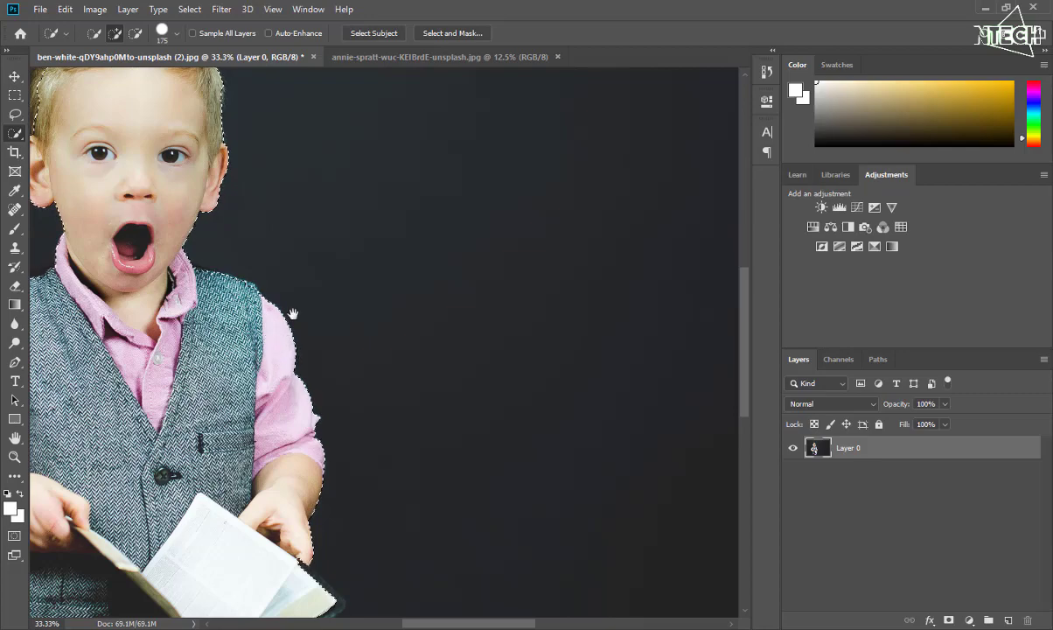
# Extend the selection around the book's outer corner and dark cover edge, using a 100 px brush
pyautogui.moveTo(293, 313); pyautogui.dragTo(353, 90)
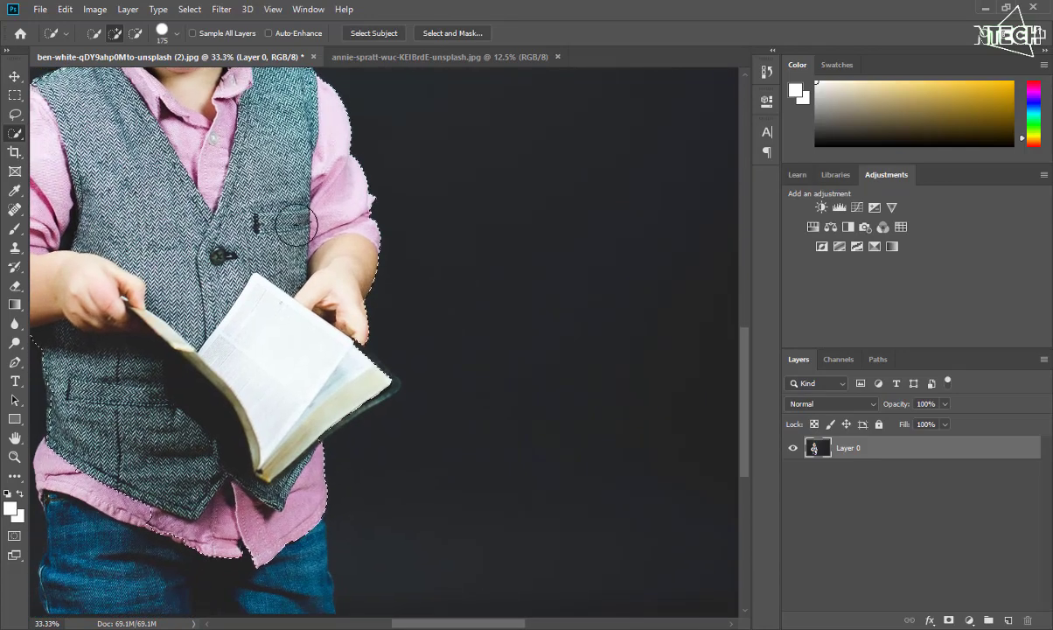
pyautogui.click(361, 376)
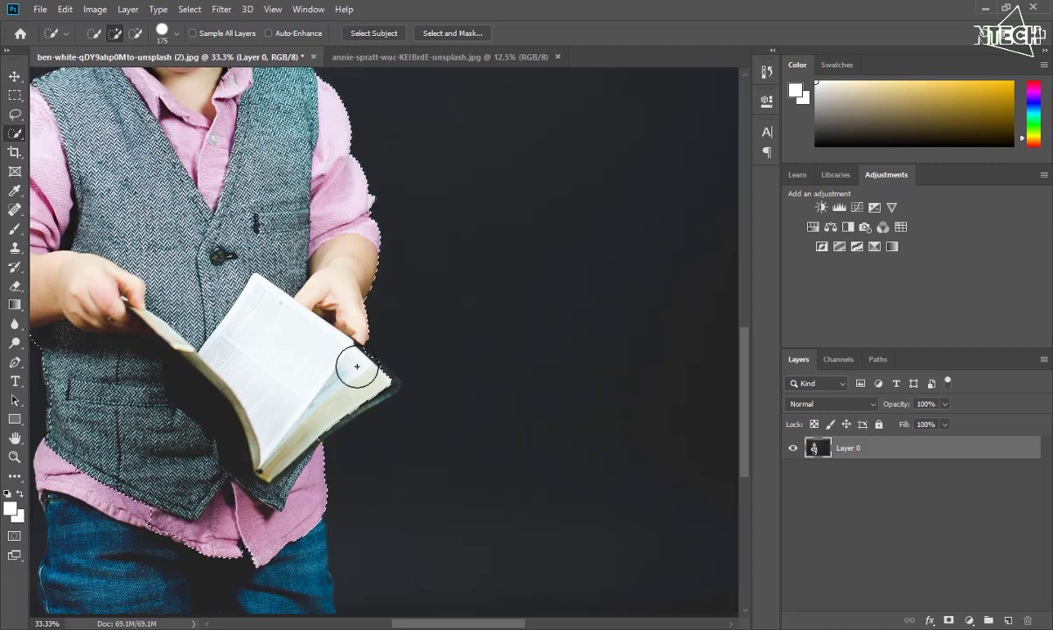
pyautogui.press('[')
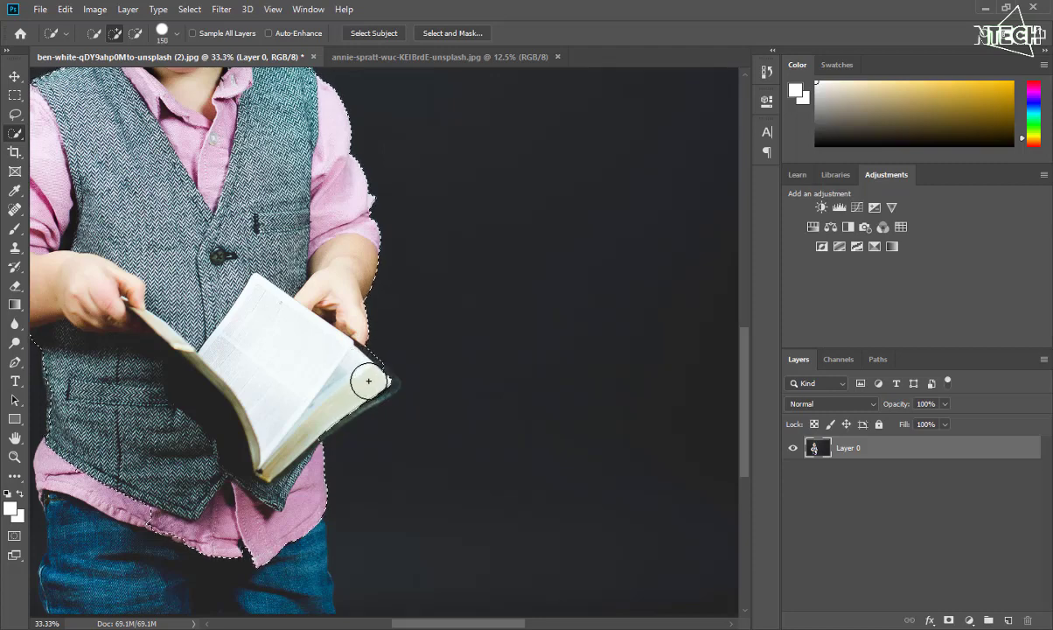
pyautogui.press('[')
pyautogui.press('[')
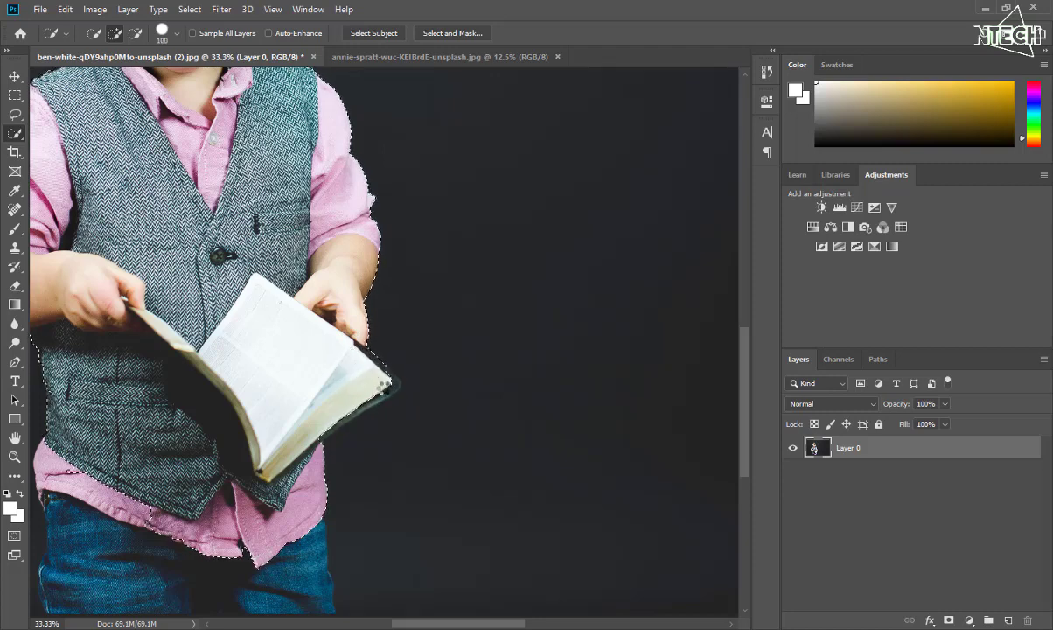
pyautogui.click(363, 393)
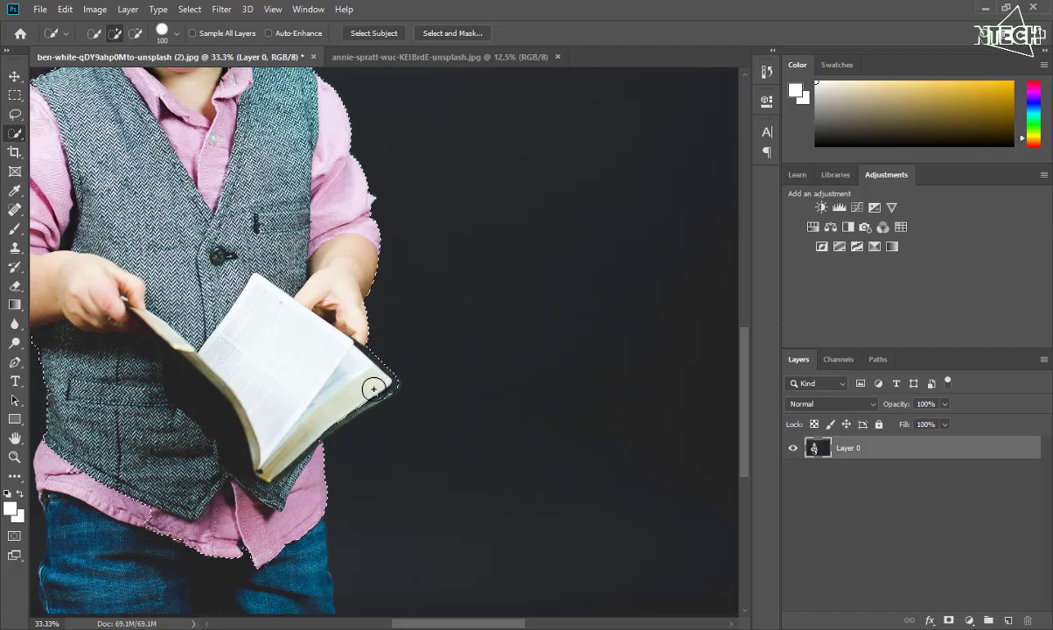
pyautogui.click(335, 408)
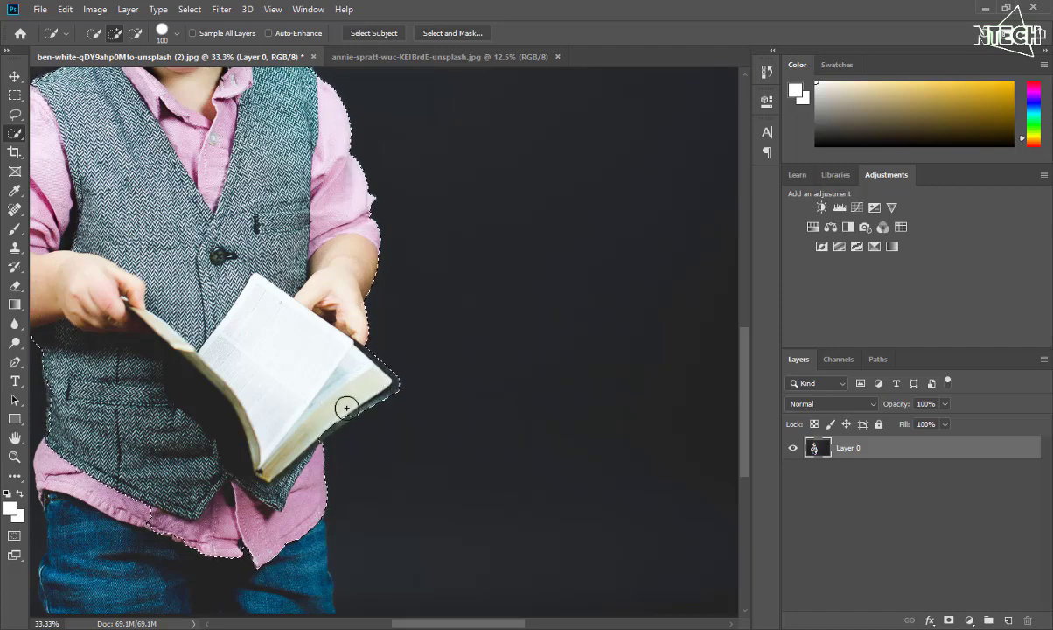
pyautogui.moveTo(334, 414)
pyautogui.mouseDown()
pyautogui.moveTo(319, 418)
pyautogui.moveTo(362, 396)
pyautogui.mouseUp()
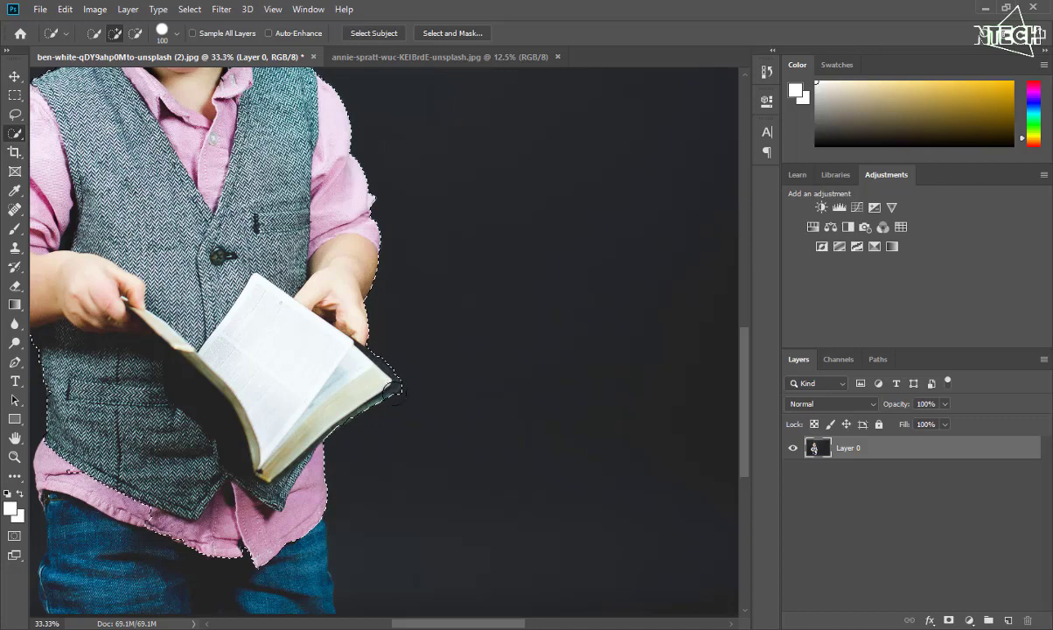
# Add the boy's jeans to the selection down to the photo's lower edge, including the outer side of the leg
pyautogui.hotkey('ctrl', 'd')
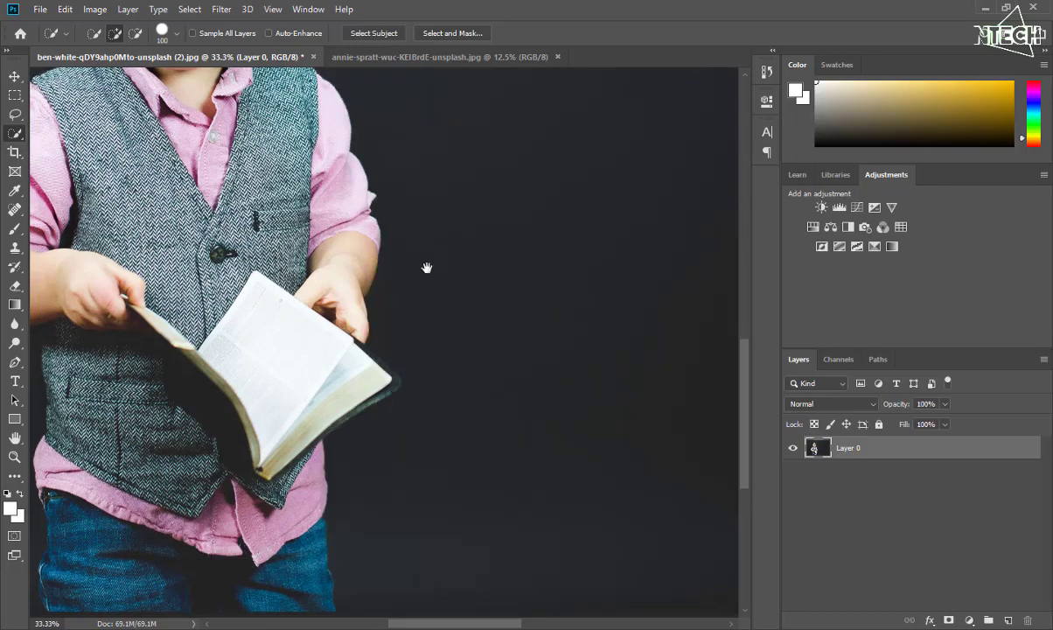
pyautogui.moveTo(427, 268); pyautogui.dragTo(480, 110)
pyautogui.moveTo(345, 361)
pyautogui.mouseDown()
pyautogui.moveTo(321, 387)
pyautogui.moveTo(335, 425)
pyautogui.moveTo(324, 449)
pyautogui.moveTo(249, 446)
pyautogui.moveTo(198, 437)
pyautogui.moveTo(105, 297)
pyautogui.moveTo(122, 315)
pyautogui.moveTo(115, 341)
pyautogui.moveTo(95, 315)
pyautogui.mouseUp()
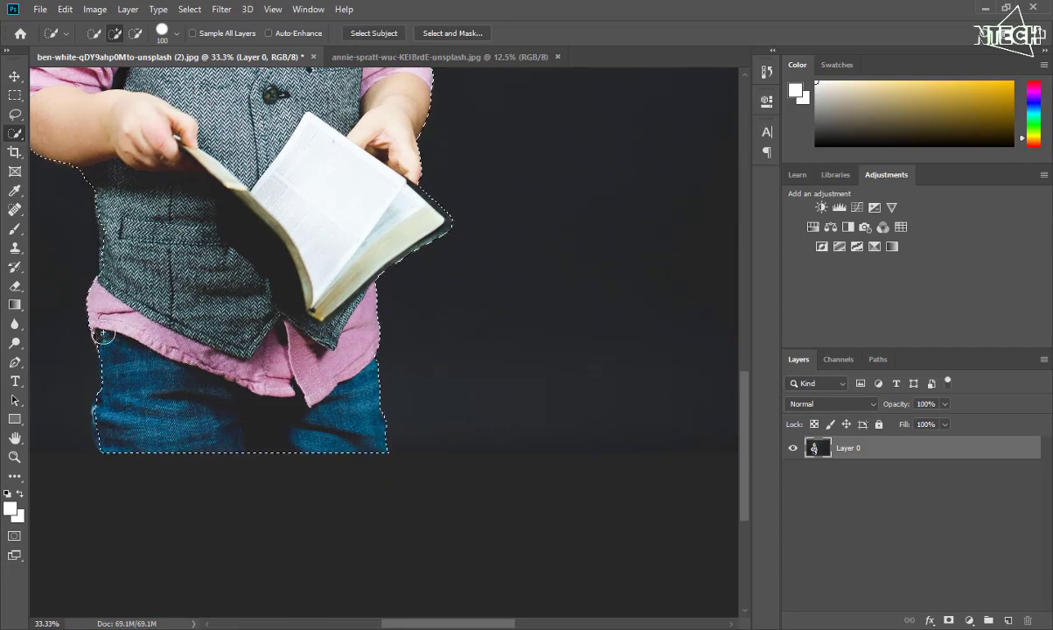
pyautogui.moveTo(115, 418)
pyautogui.mouseDown()
pyautogui.moveTo(107, 423)
pyautogui.moveTo(106, 408)
pyautogui.moveTo(118, 420)
pyautogui.mouseUp()
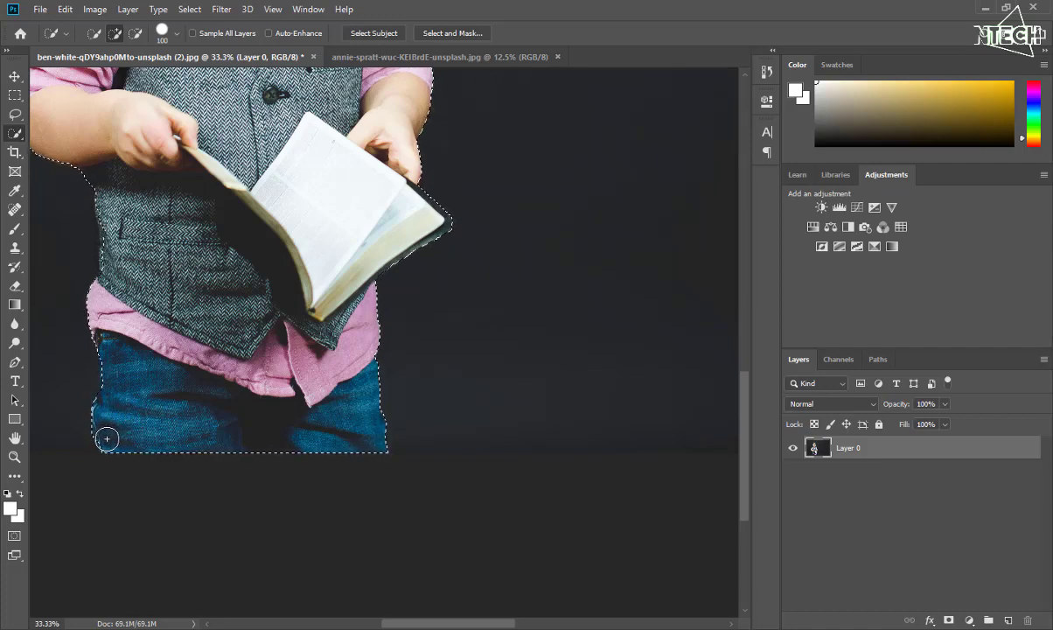
pyautogui.moveTo(104, 438); pyautogui.dragTo(133, 412)
# Refine the selection along the vest's outer edge below the bent forearm
pyautogui.scroll(5, 146, 371)
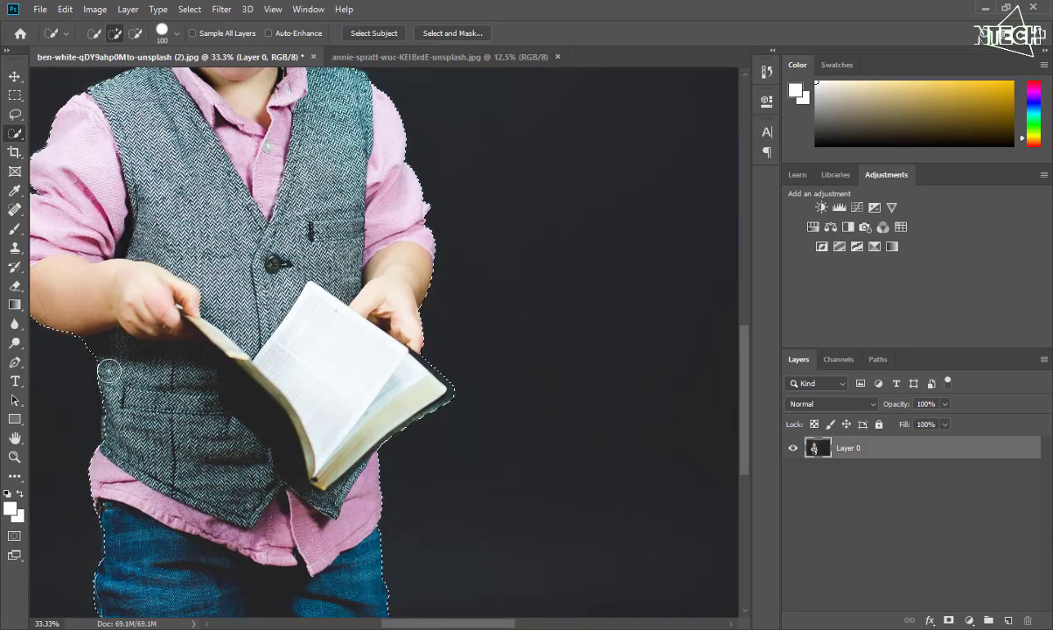
pyautogui.scroll(3, 194, 456)
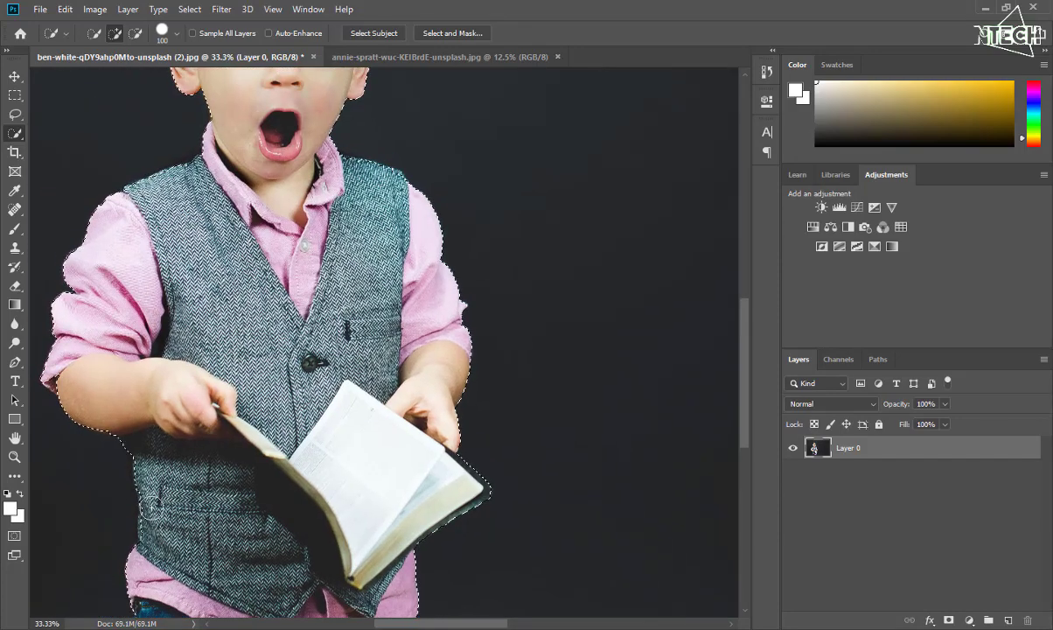
pyautogui.moveTo(139, 480)
pyautogui.mouseDown()
pyautogui.moveTo(146, 474)
pyautogui.moveTo(145, 485)
pyautogui.mouseUp()
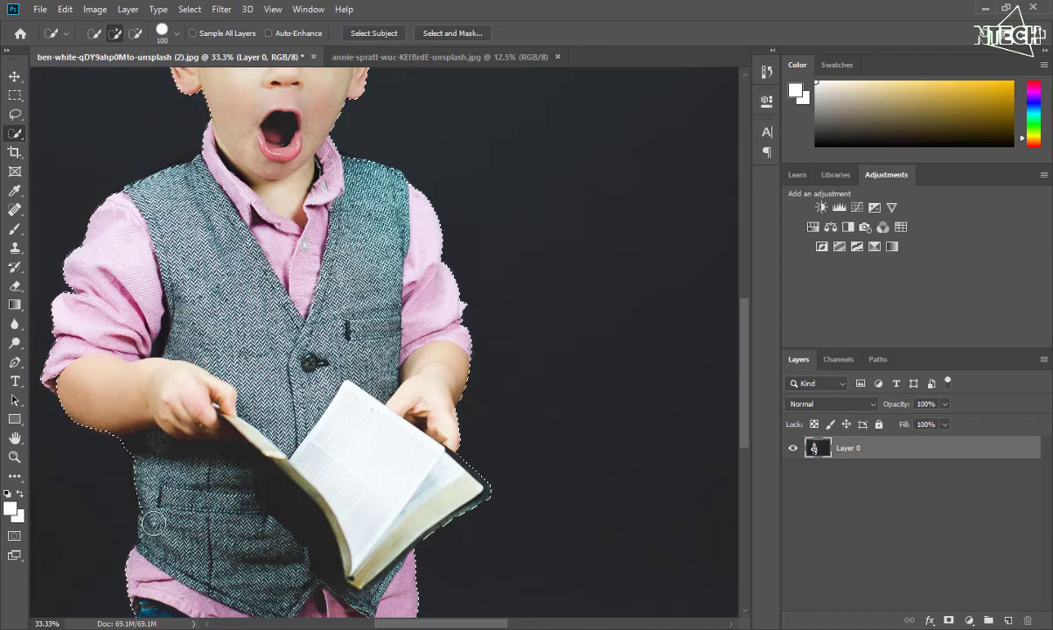
pyautogui.click(144, 494)
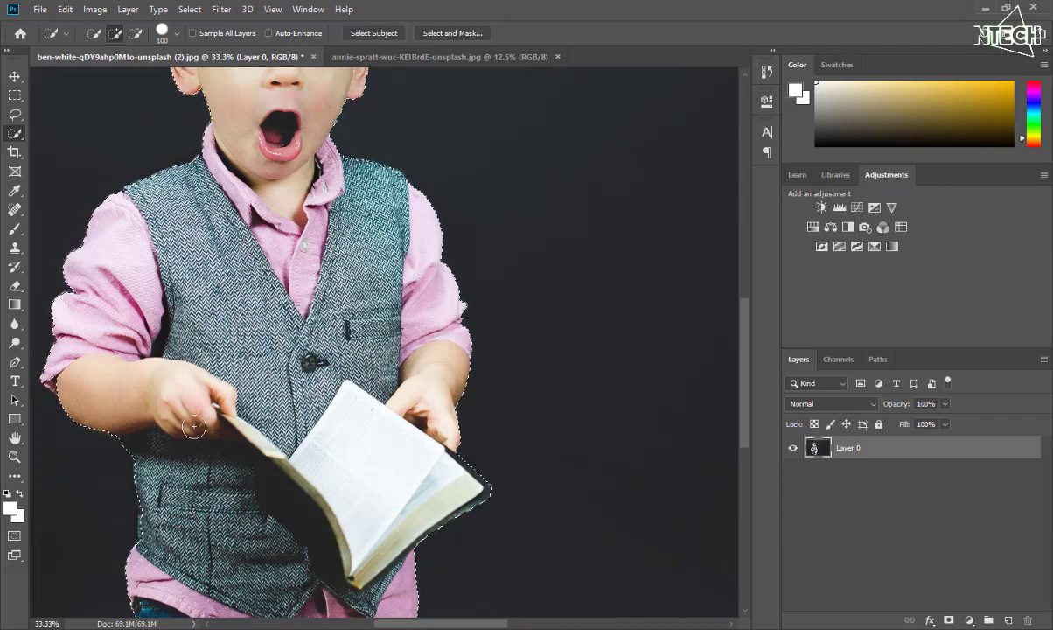
# Refine the selection around the boy's head, adding the missing hair at the crown and touching up beside the ear
pyautogui.moveTo(242, 322); pyautogui.dragTo(270, 435)
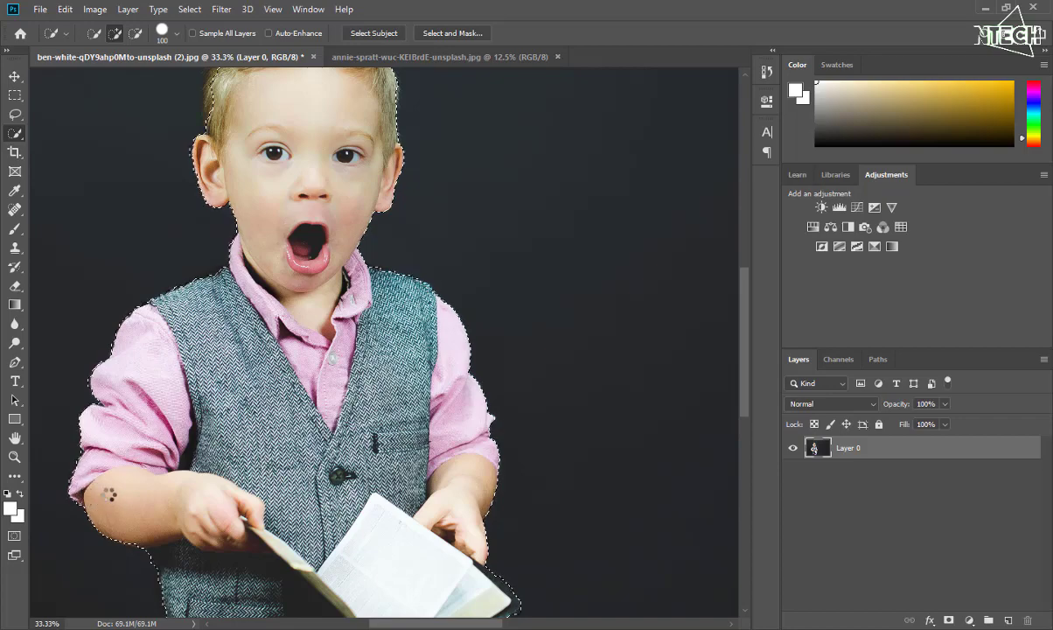
pyautogui.moveTo(256, 300); pyautogui.dragTo(258, 415)
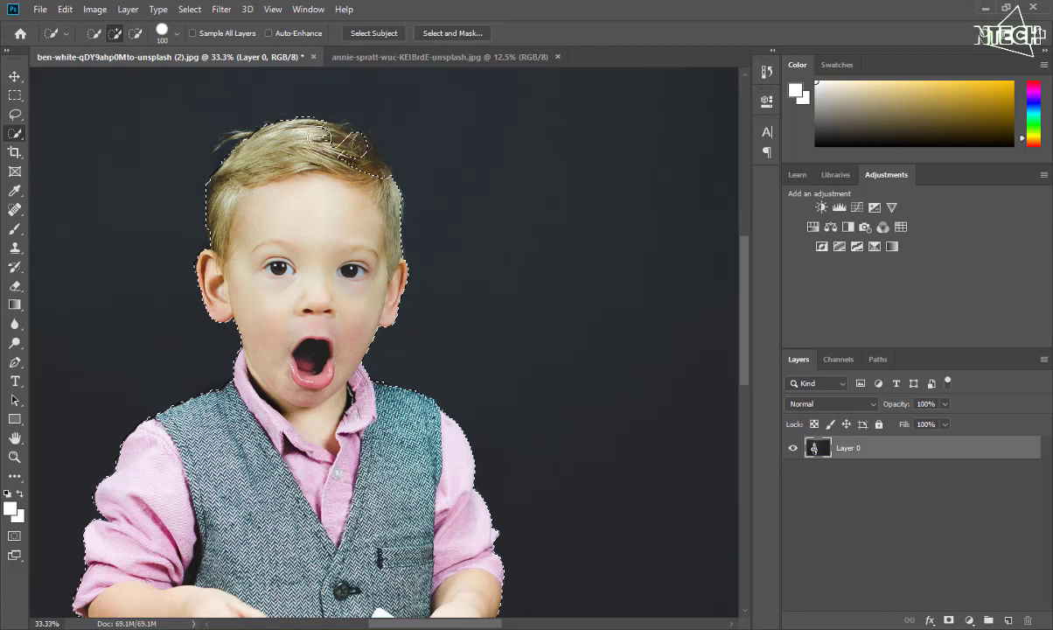
pyautogui.moveTo(319, 137); pyautogui.dragTo(324, 133)
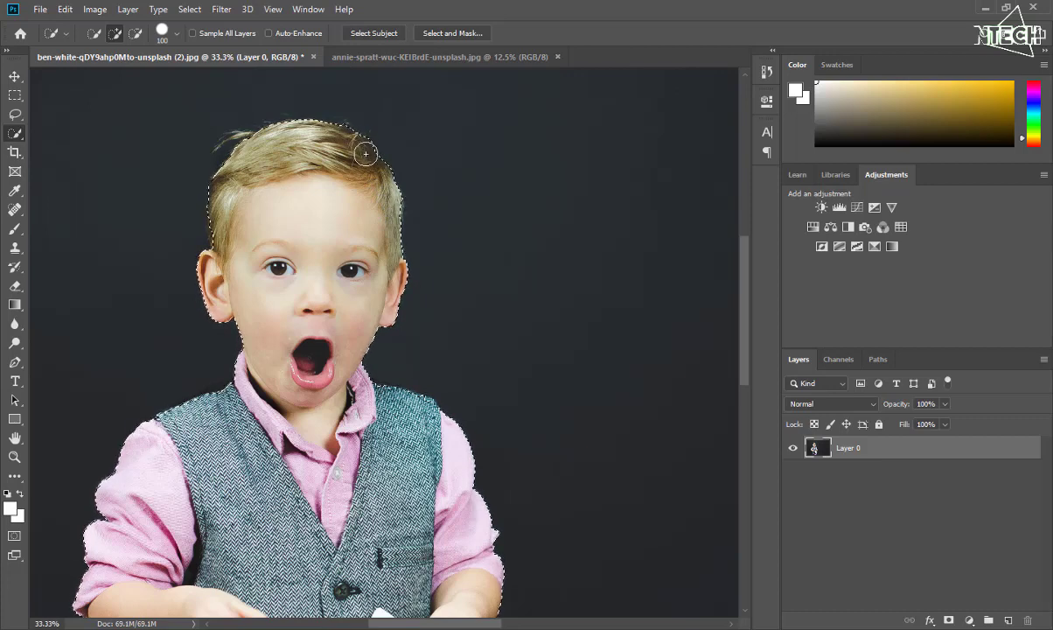
pyautogui.moveTo(365, 154)
pyautogui.mouseDown()
pyautogui.moveTo(350, 186)
pyautogui.moveTo(374, 152)
pyautogui.mouseUp()
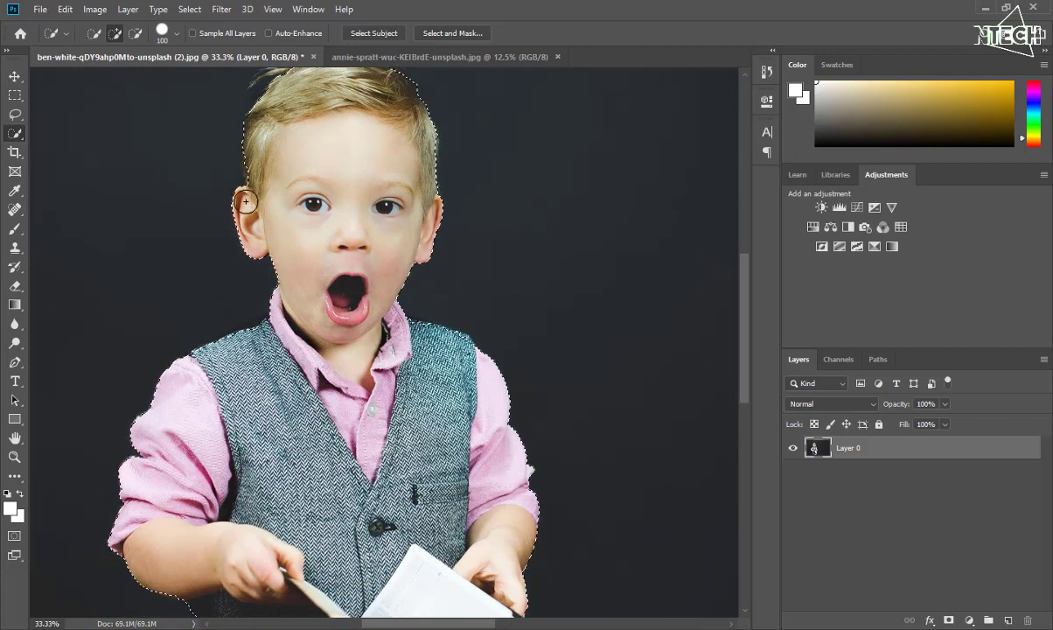
pyautogui.click(285, 225)
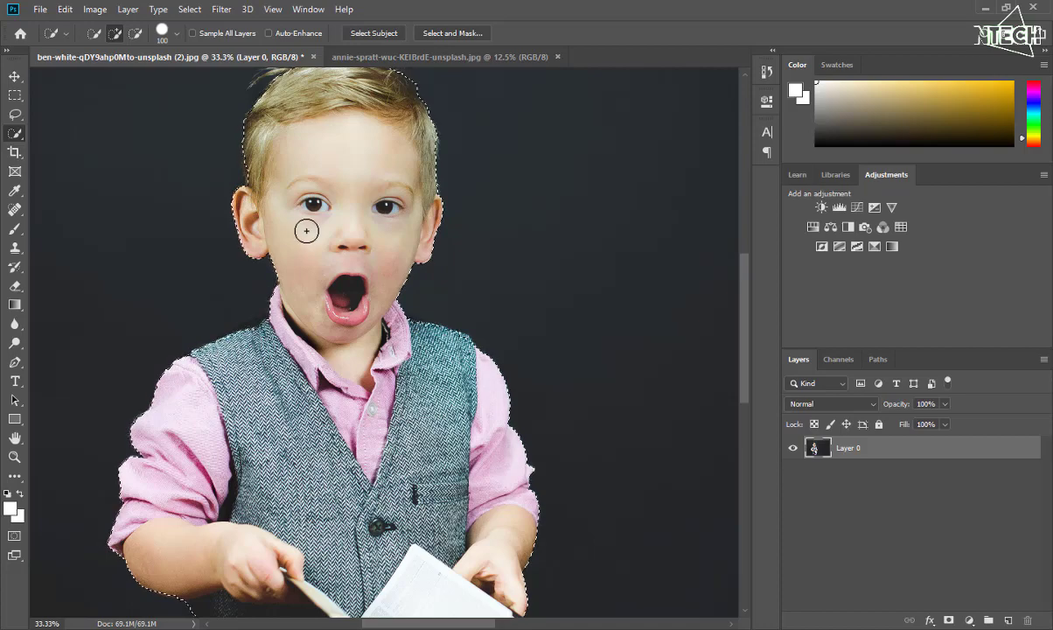
# Turn the finished selection of the boy into a layer mask on Layer 0 to hide the dark background
pyautogui.moveTo(419, 286); pyautogui.dragTo(414, 165)
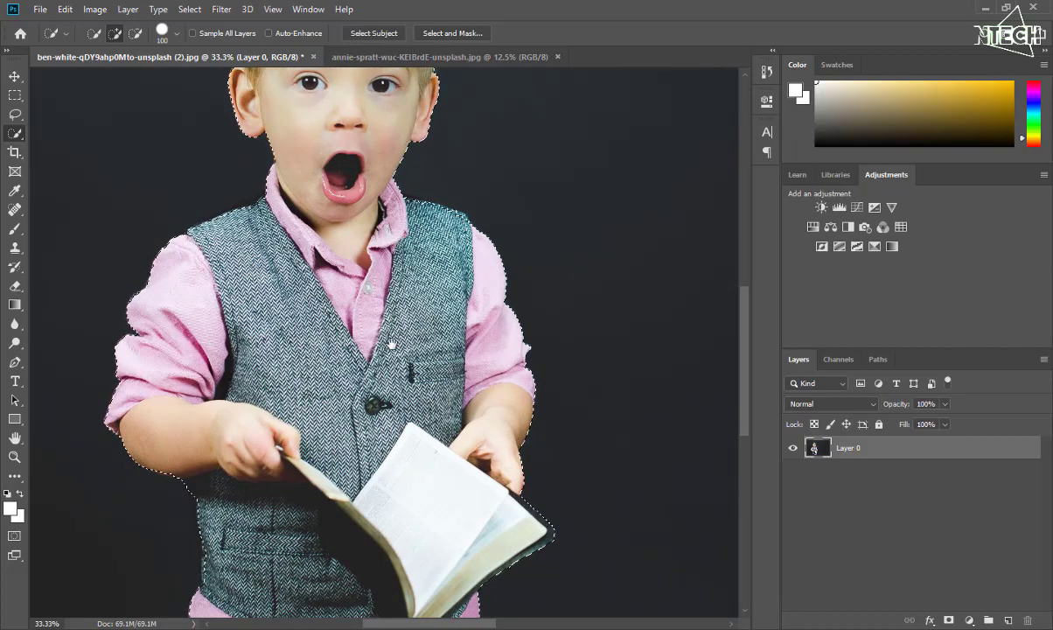
pyautogui.moveTo(410, 470); pyautogui.dragTo(385, 315)
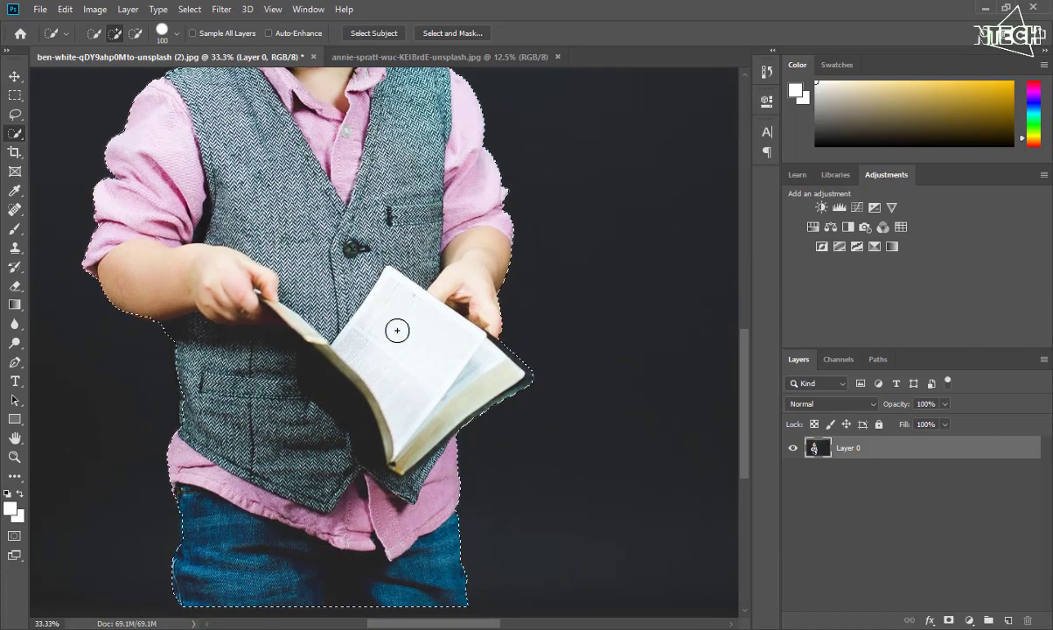
pyautogui.click(948, 620)
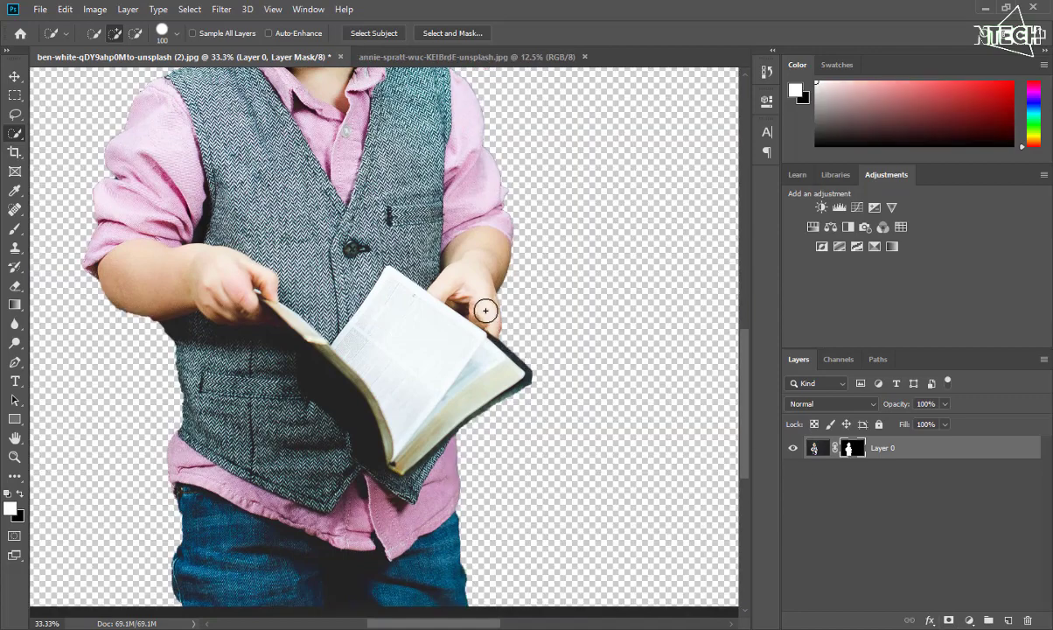
pyautogui.scroll(-5, 486, 311)
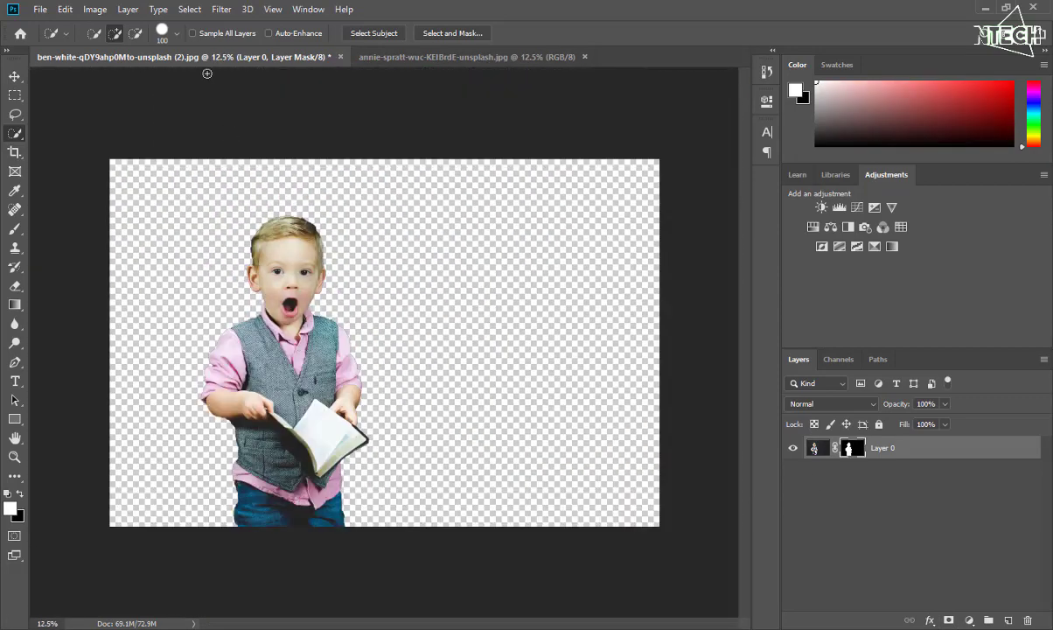
# Open Select and Mask for the layer mask and set its view mode to Overlay for inspecting the hair edges
pyautogui.click(194, 9)
pyautogui.click(214, 192)
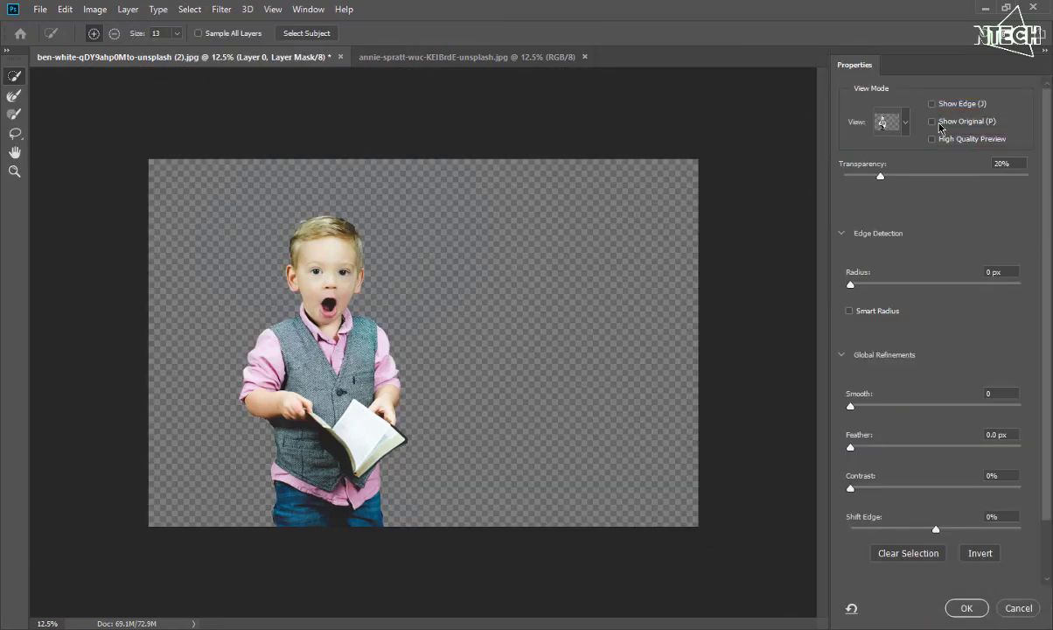
pyautogui.click(904, 123)
pyautogui.click(868, 215)
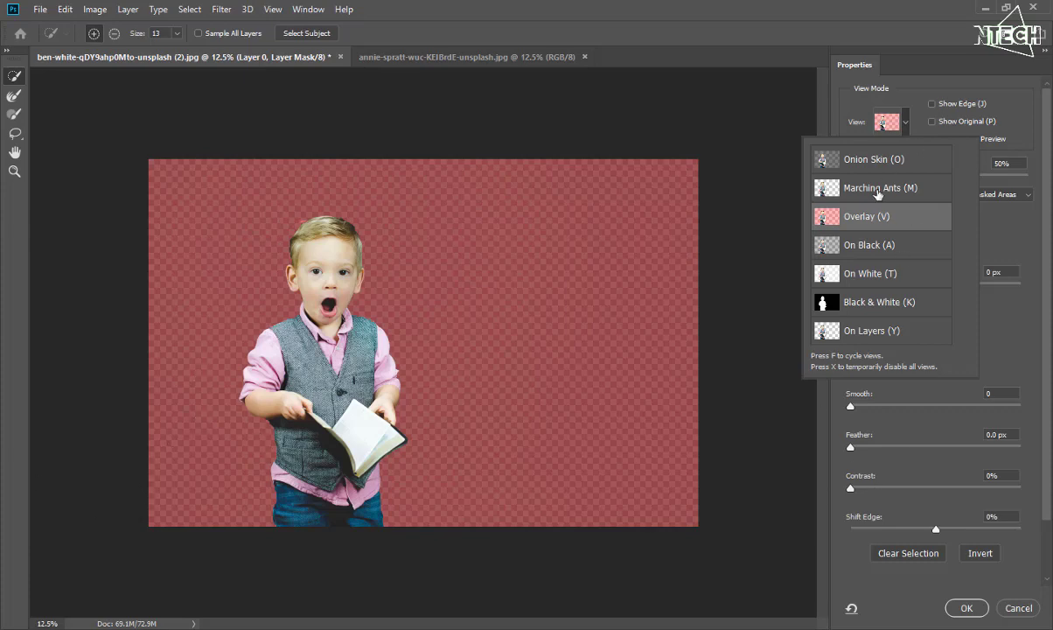
pyautogui.click(1006, 316)
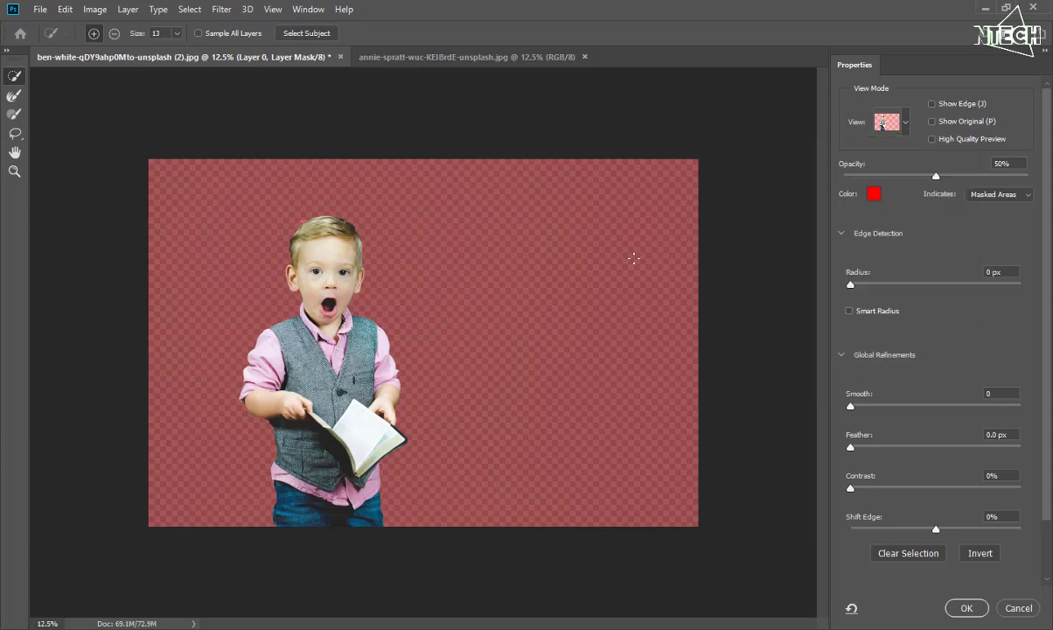
pyautogui.hotkey('ctrl', '+')
pyautogui.hotkey('ctrl', '+')
pyautogui.hotkey('ctrl', '+')
pyautogui.hotkey('ctrl', '+')
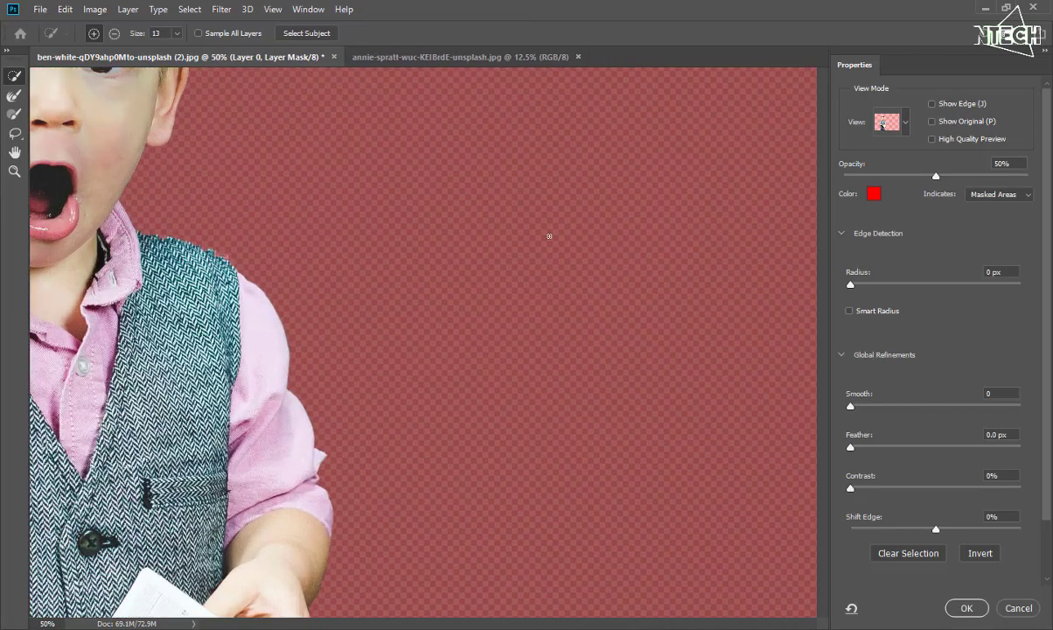
pyautogui.moveTo(414, 175); pyautogui.dragTo(577, 404)
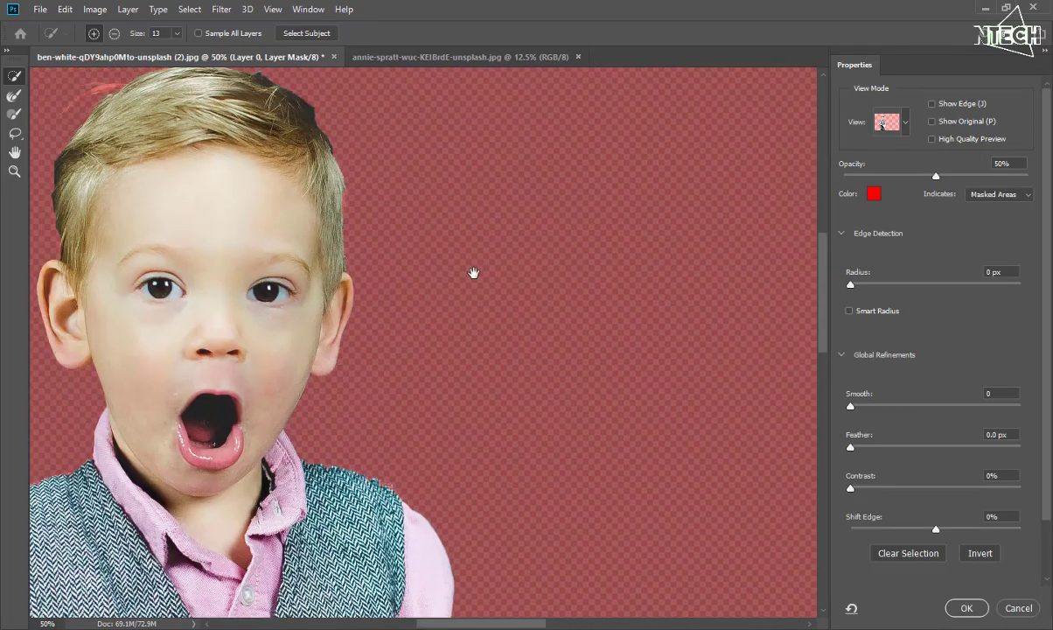
# Brush along the boy's hair outline with the Refine Edge Brush to clear dark background remnants, and apply the refined mask
pyautogui.moveTo(453, 266); pyautogui.dragTo(526, 374)
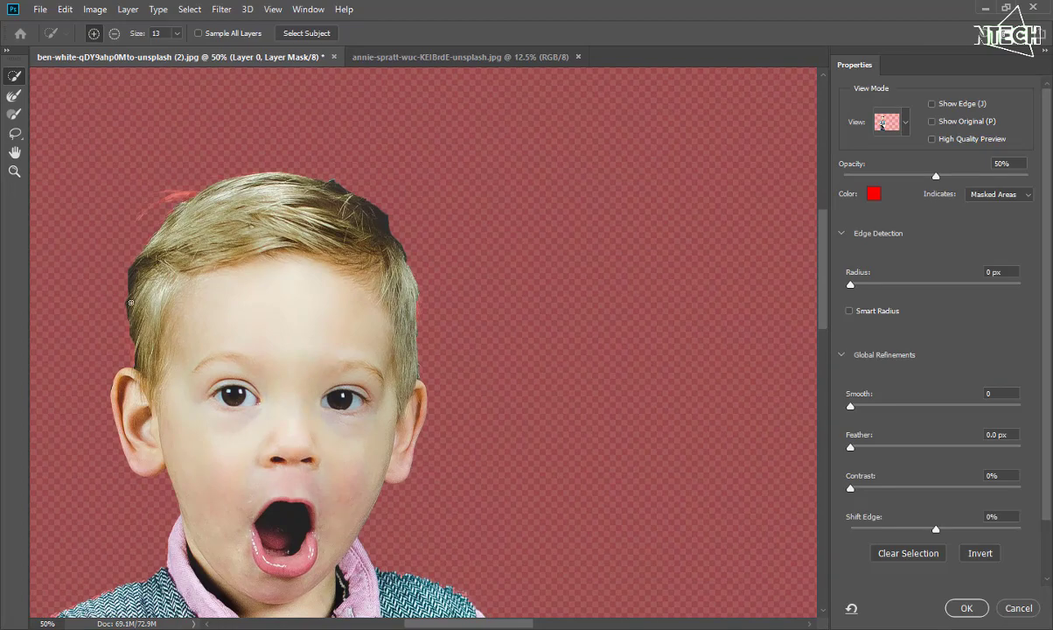
pyautogui.click(14, 97)
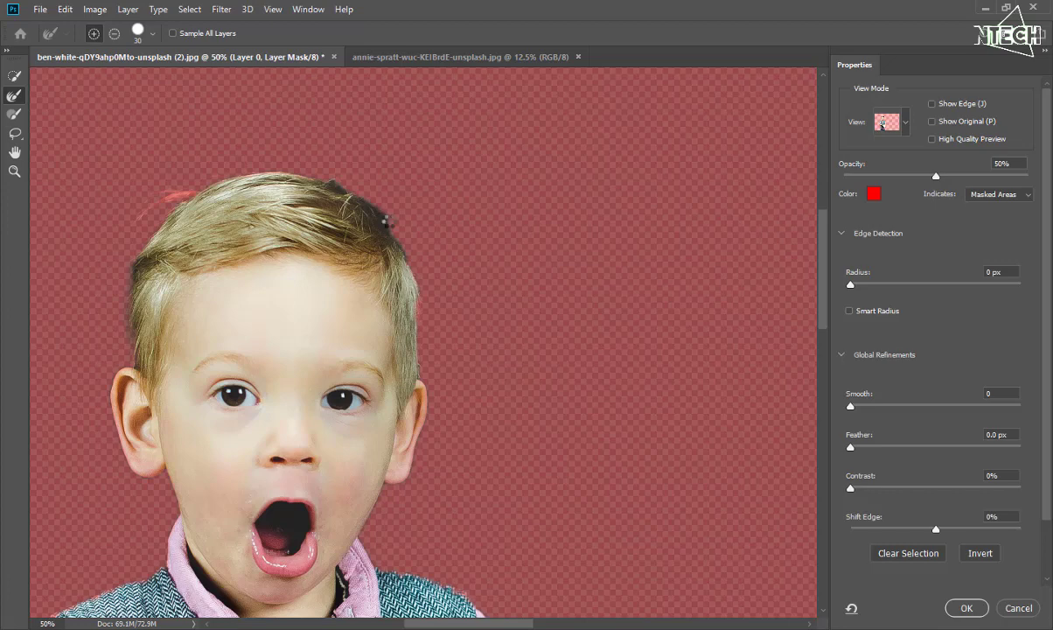
pyautogui.moveTo(384, 213); pyautogui.dragTo(392, 215)
pyautogui.moveTo(408, 258); pyautogui.dragTo(379, 207)
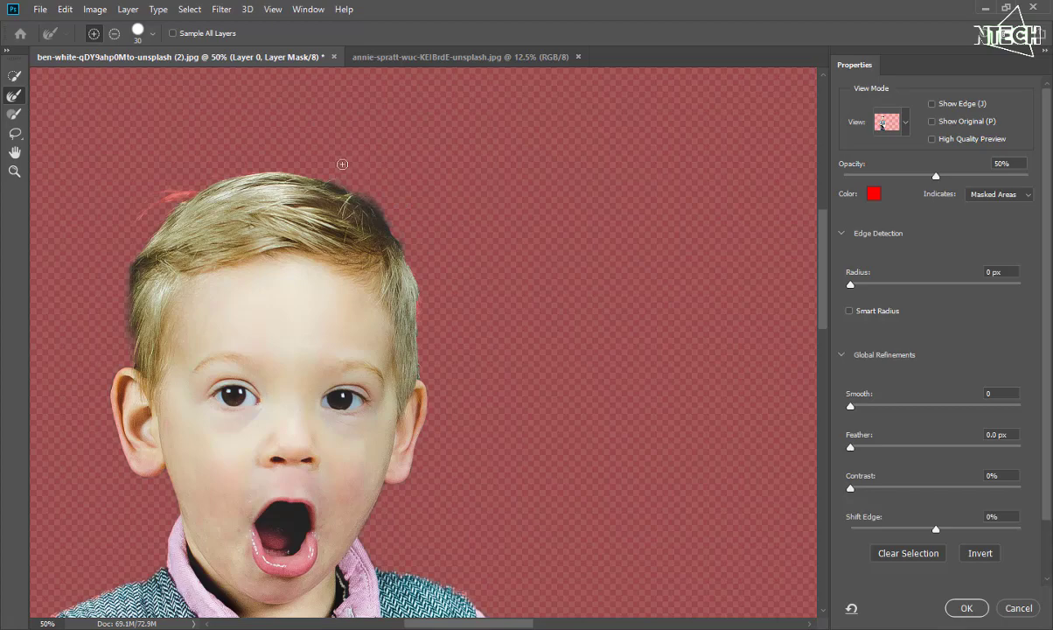
pyautogui.click(968, 610)
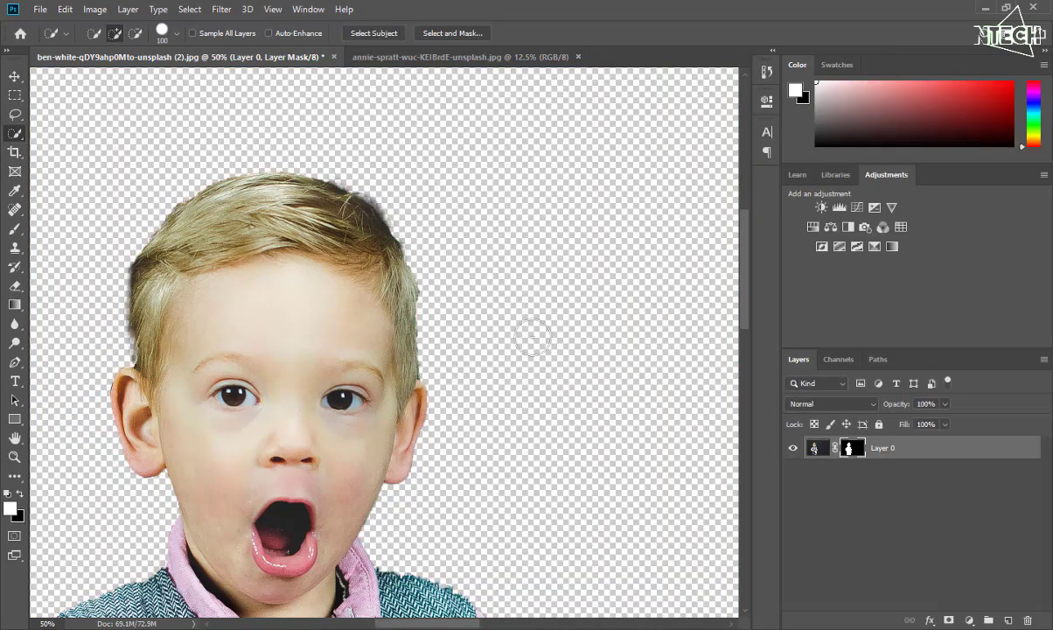
# Crop the canvas to a portrait format, cutting off the empty area beside the boy and extending it above his head
pyautogui.scroll(-5, 533, 338)
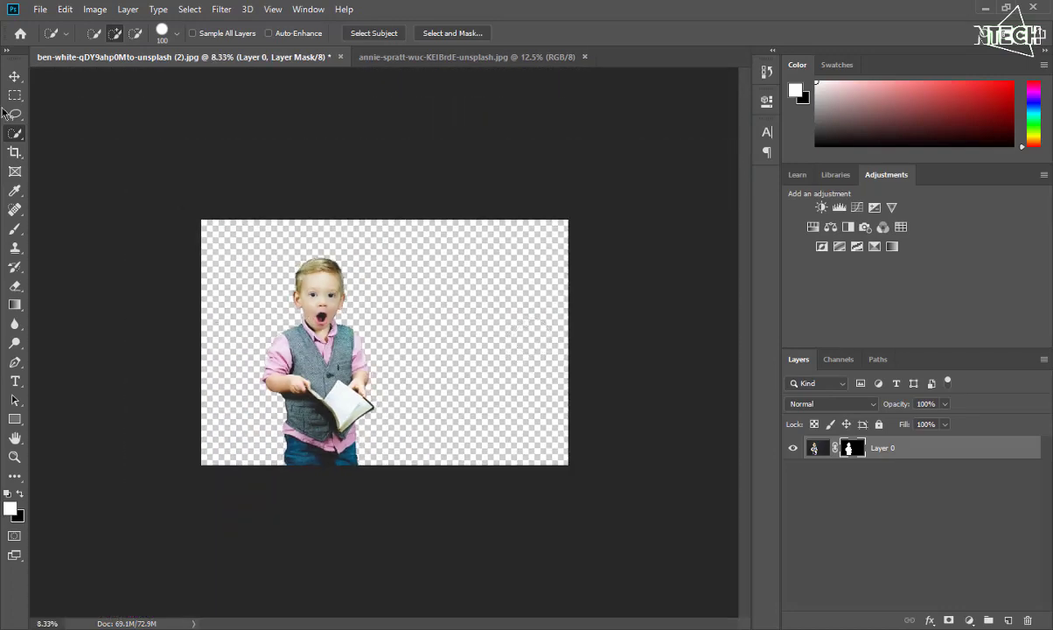
pyautogui.click(15, 151)
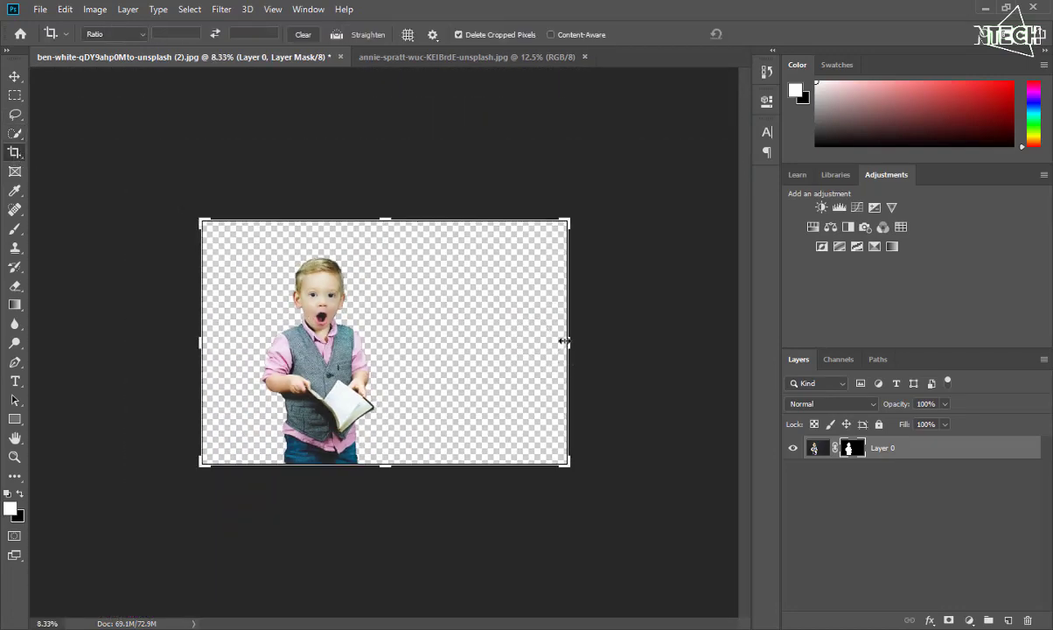
pyautogui.moveTo(564, 340); pyautogui.dragTo(489, 315)
pyautogui.moveTo(362, 221); pyautogui.dragTo(359, 79)
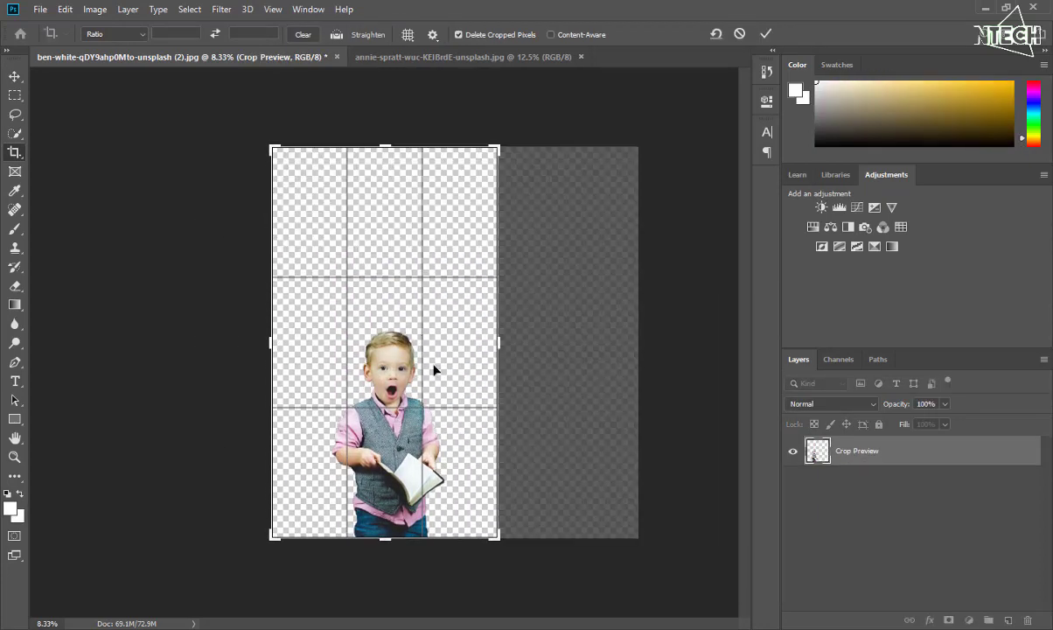
pyautogui.moveTo(492, 343)
pyautogui.mouseDown()
pyautogui.moveTo(500, 280)
pyautogui.moveTo(488, 332)
pyautogui.mouseUp()
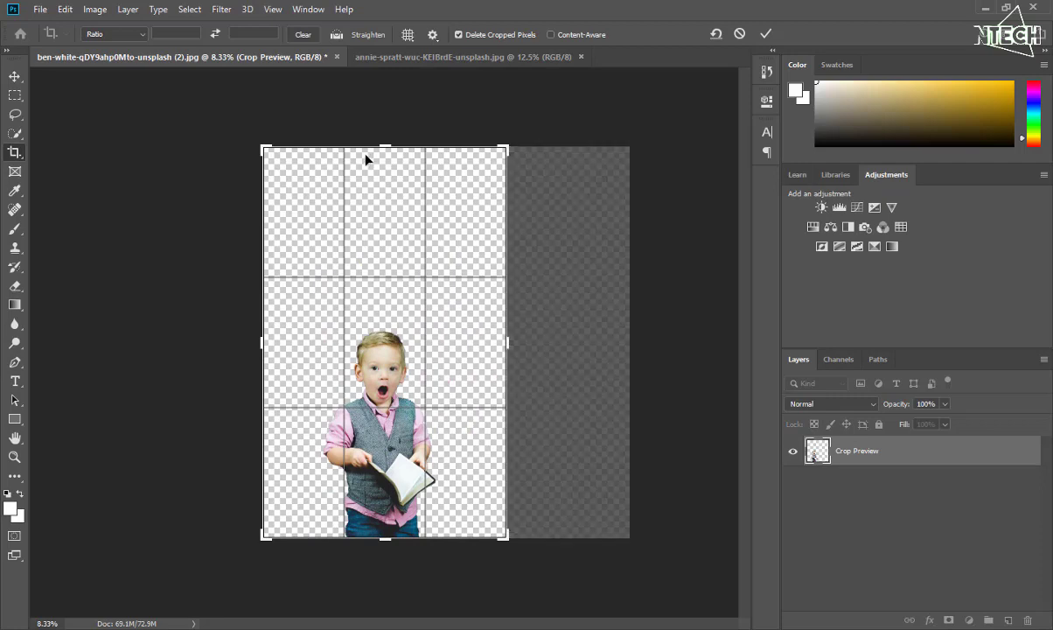
pyautogui.moveTo(373, 144); pyautogui.dragTo(372, 165)
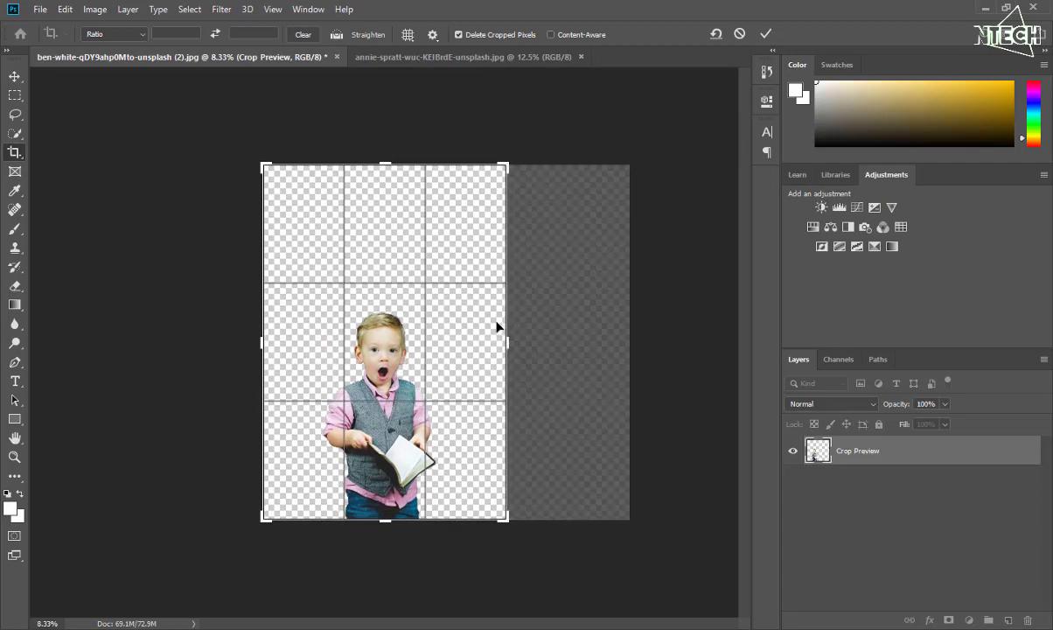
pyautogui.click(765, 33)
# Convert the masked Layer 0 to a smart object and rasterize it into a plain cutout layer
pyautogui.rightClick(866, 451)
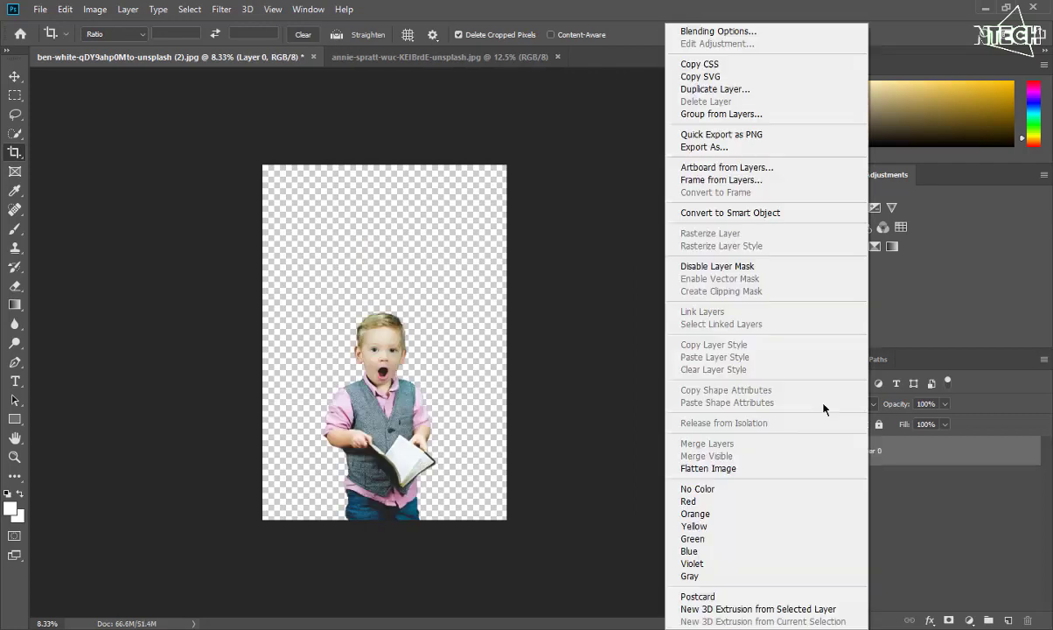
pyautogui.click(730, 214)
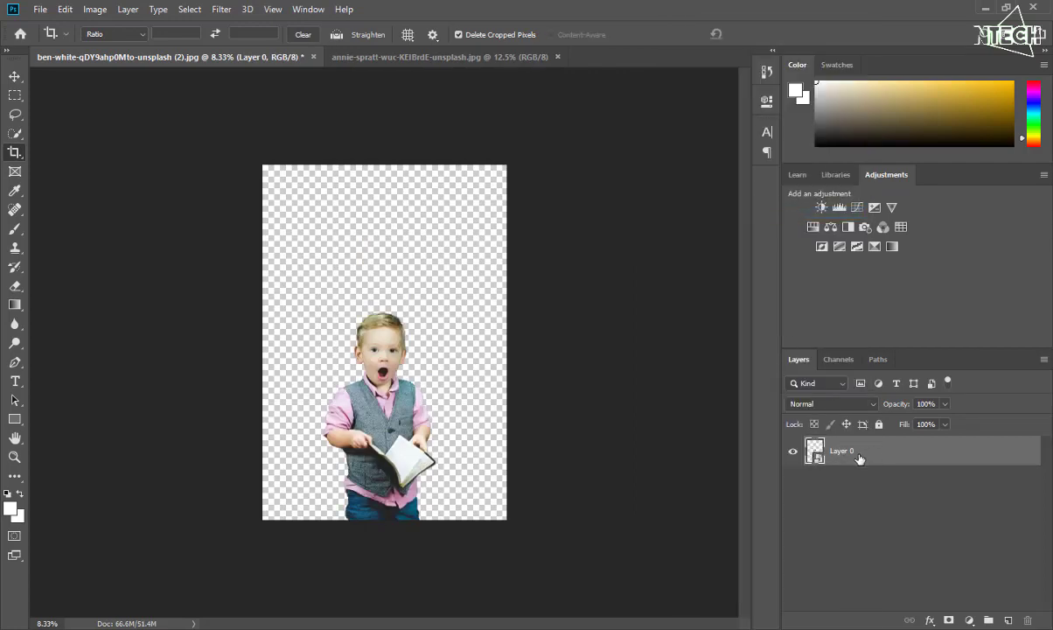
pyautogui.rightClick(861, 453)
pyautogui.click(718, 267)
# Scale the boy proportionally to about 134% and centre him horizontally on the canvas's lower edge
pyautogui.hotkey('ctrl', 't')
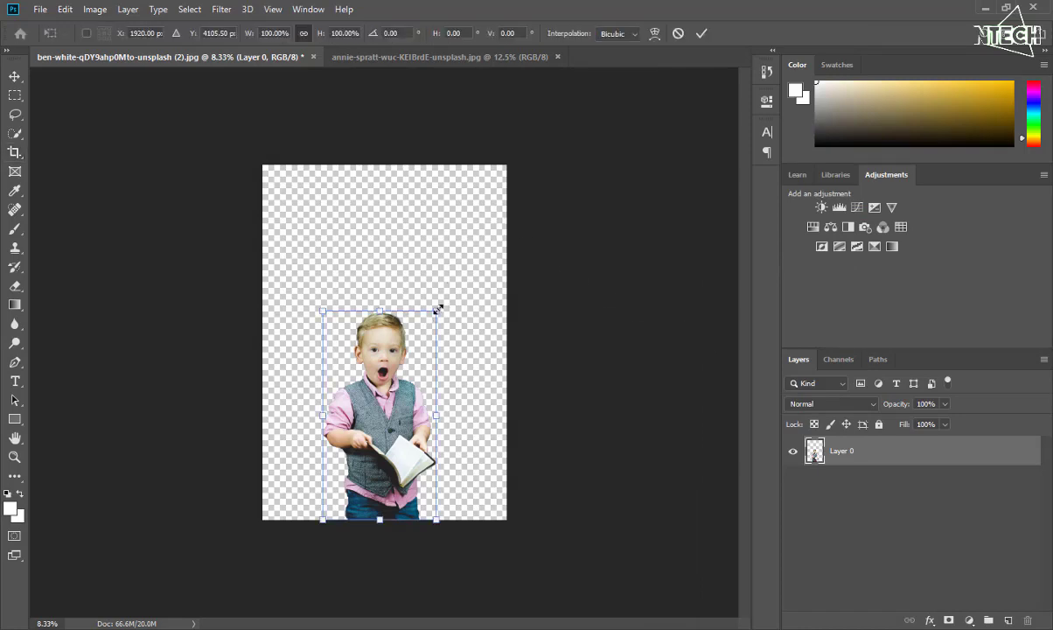
pyautogui.moveTo(437, 309); pyautogui.dragTo(472, 239)
pyautogui.moveTo(404, 301); pyautogui.dragTo(386, 301)
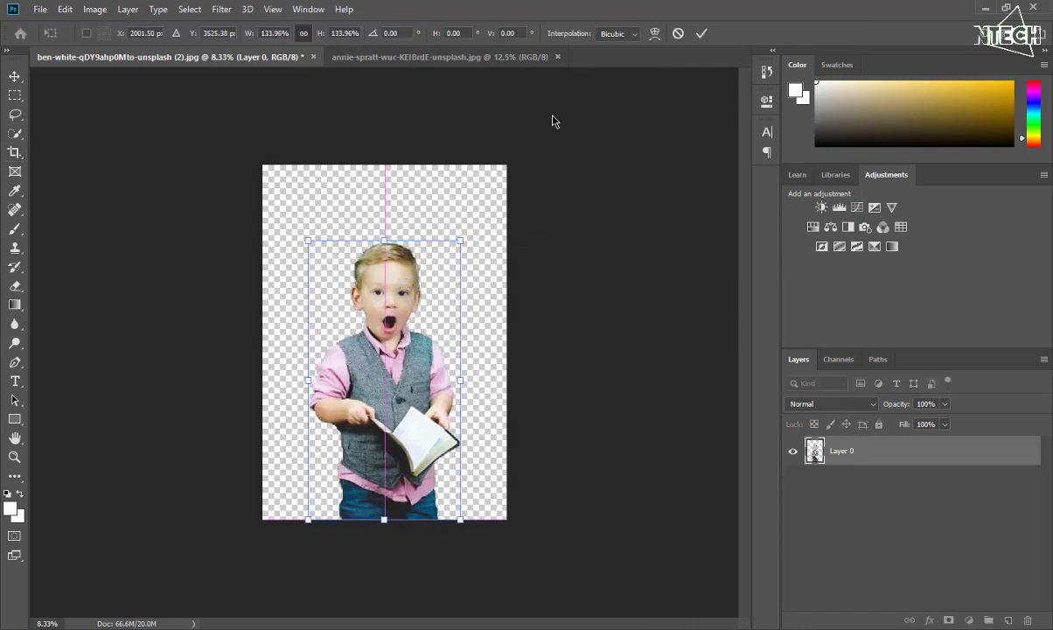
pyautogui.click(701, 34)
pyautogui.press('c')
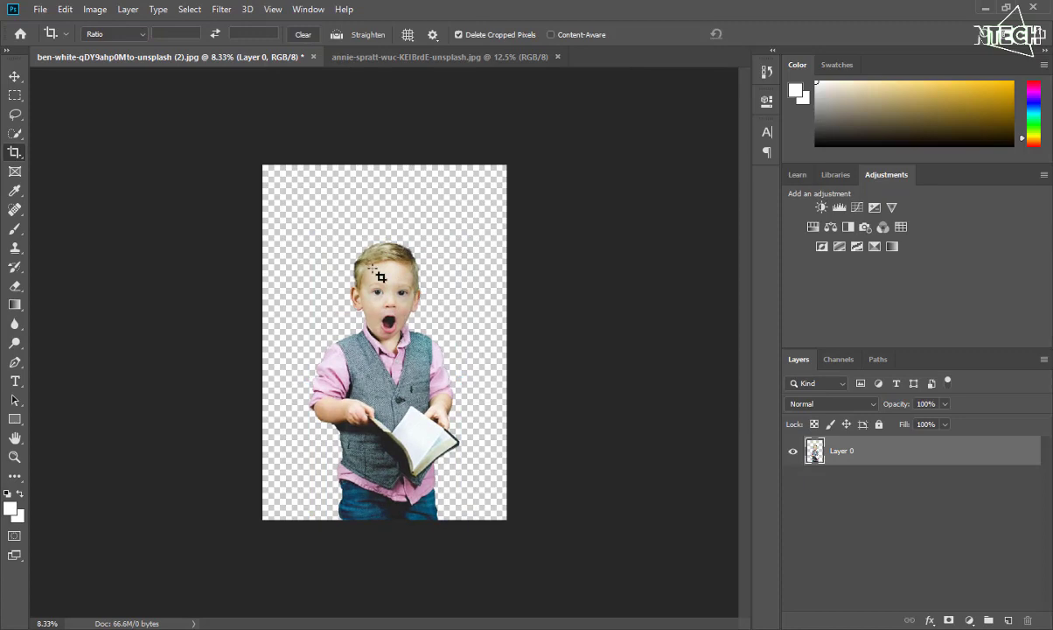
# Copy the flower-wall background image from the annie-spratt document into the boy's document as a new layer
pyautogui.click(438, 57)
pyautogui.press('v')
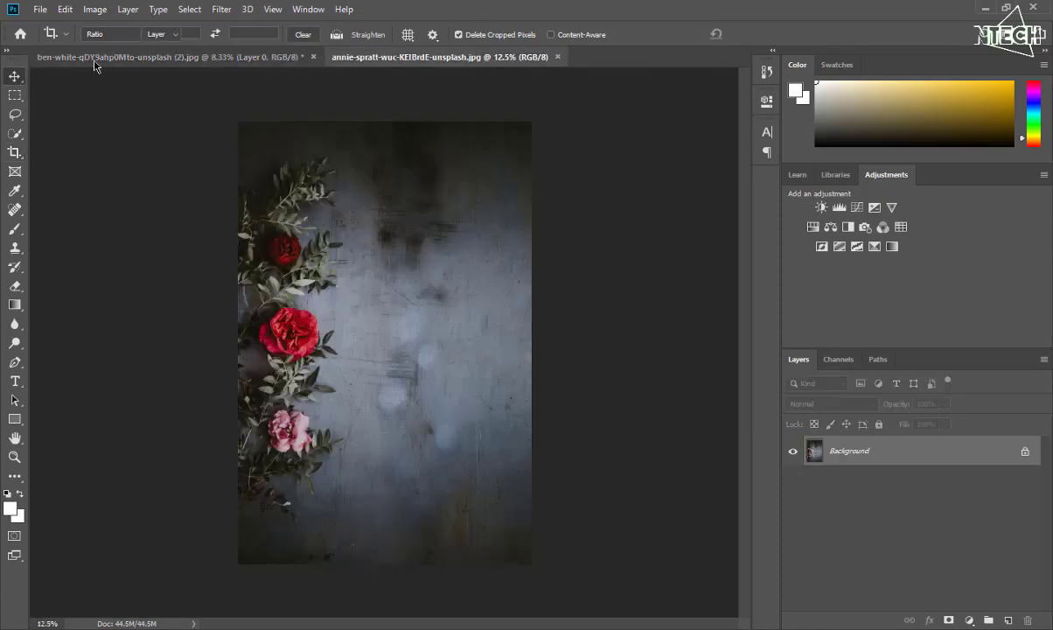
pyautogui.moveTo(399, 96); pyautogui.dragTo(243, 85)
pyautogui.click(178, 56)
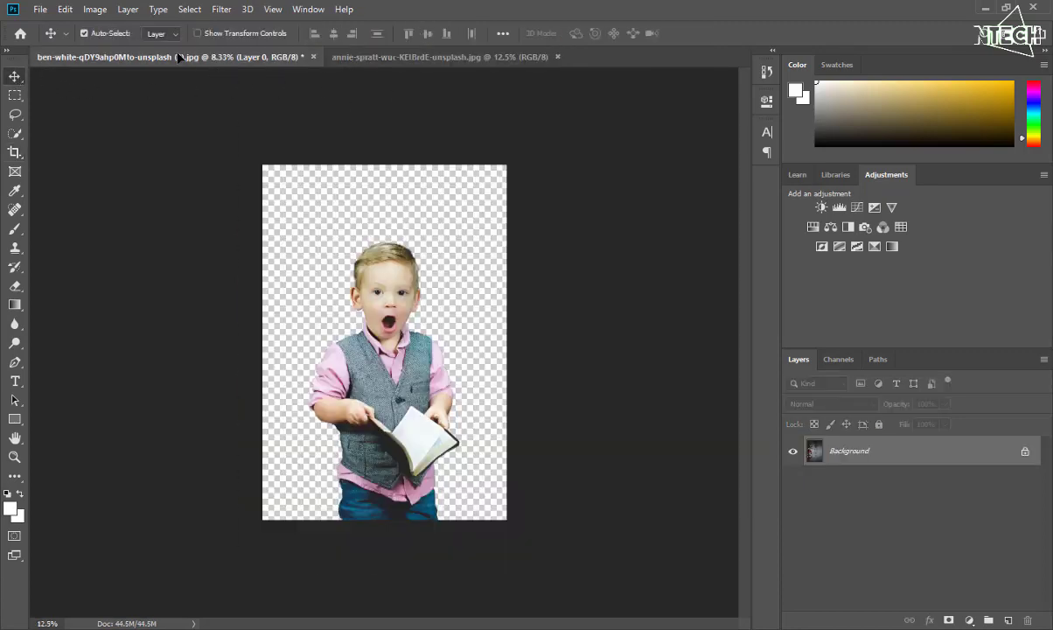
pyautogui.moveTo(177, 57); pyautogui.dragTo(295, 195)
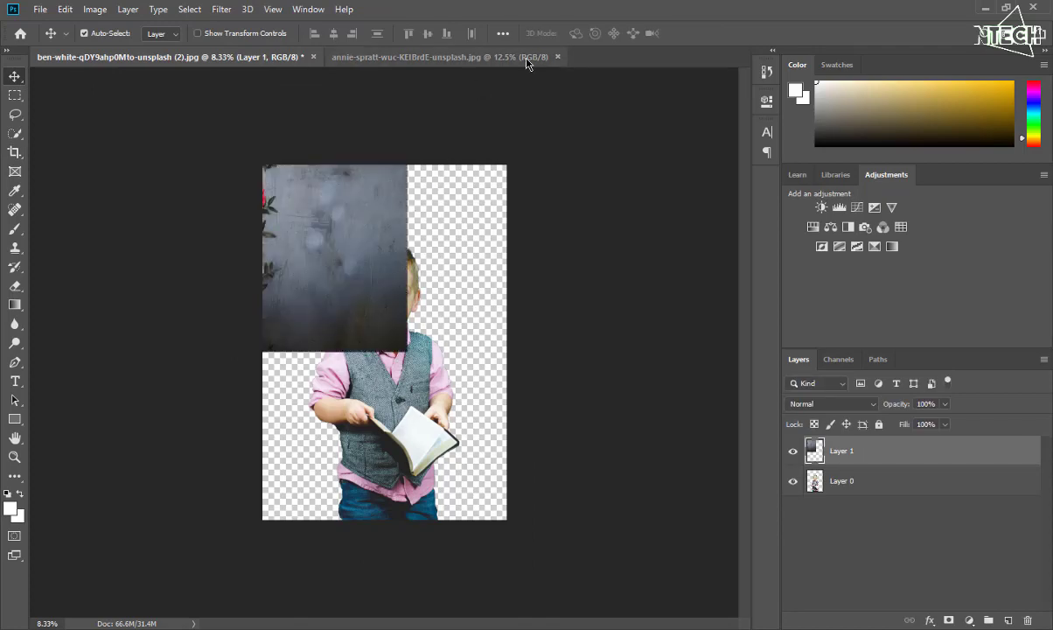
# Scale the flower-wall layer proportionally to about 129% and position it to cover the whole canvas with the flowers in view
pyautogui.hotkey('ctrl', 't')
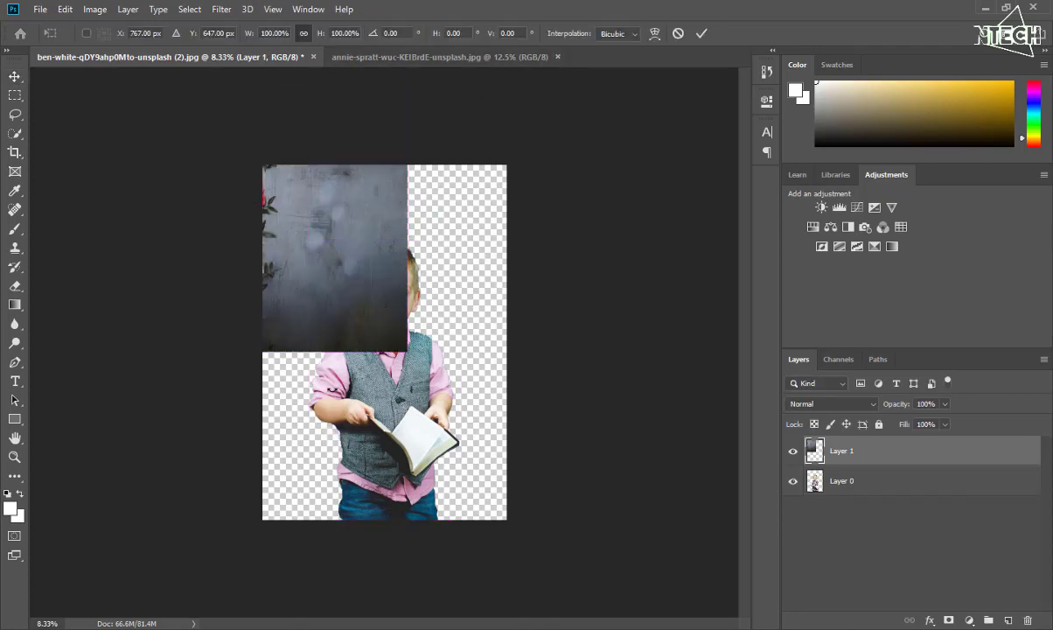
pyautogui.moveTo(407, 351); pyautogui.dragTo(519, 520)
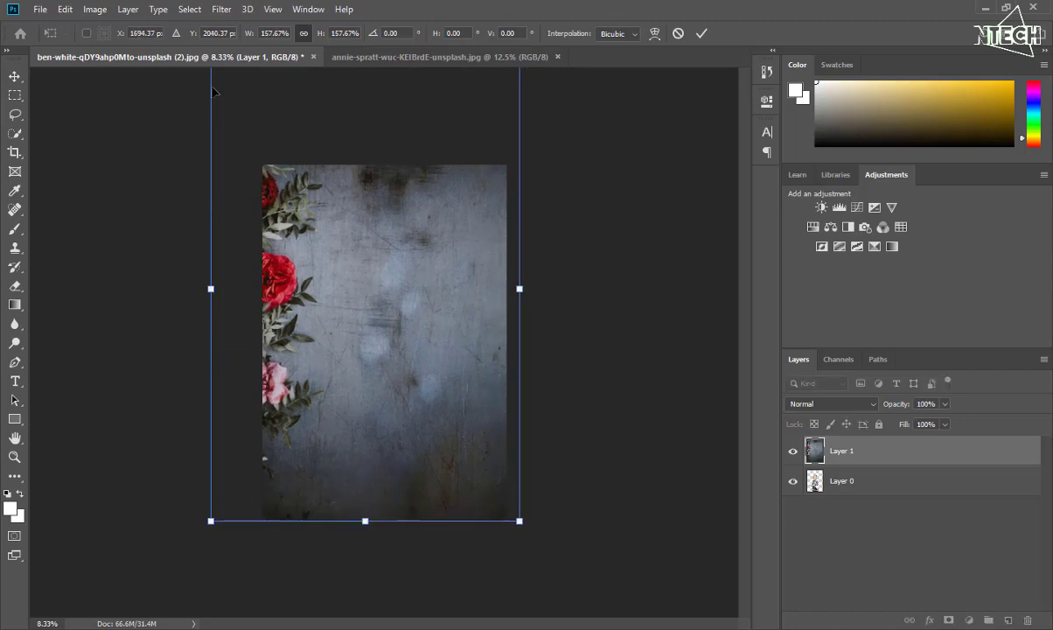
pyautogui.moveTo(390, 355); pyautogui.dragTo(416, 488)
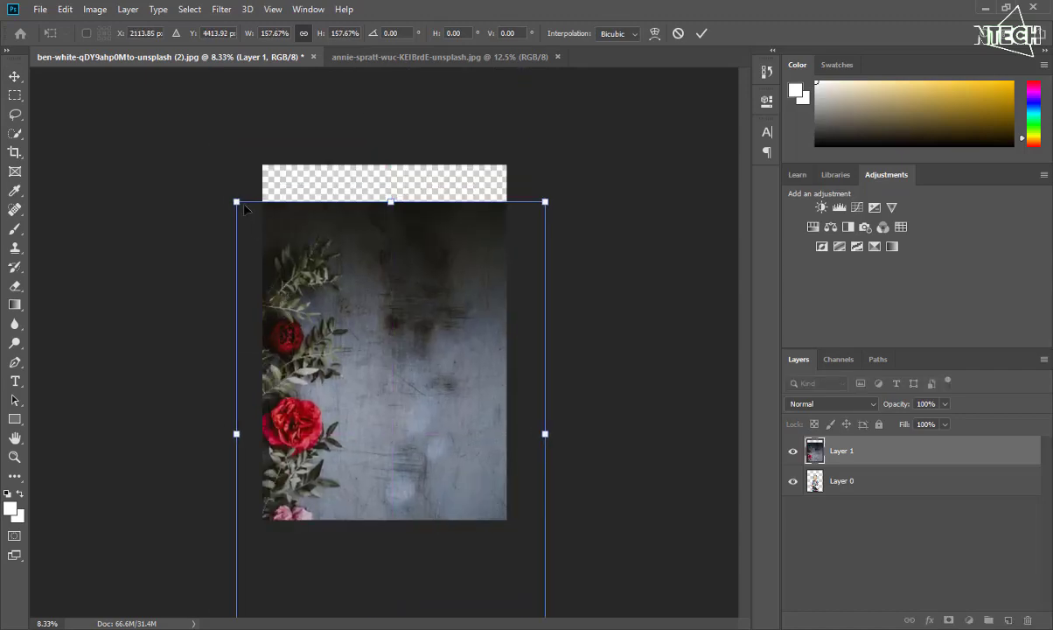
pyautogui.moveTo(236, 202); pyautogui.dragTo(308, 310)
pyautogui.moveTo(393, 348); pyautogui.dragTo(346, 177)
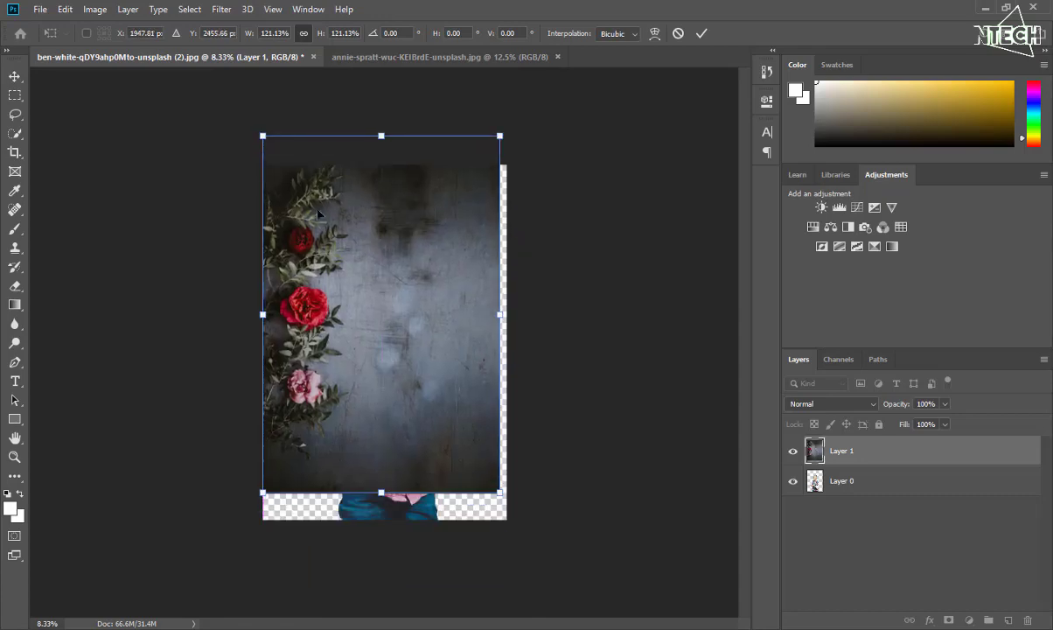
pyautogui.moveTo(258, 136); pyautogui.dragTo(270, 148)
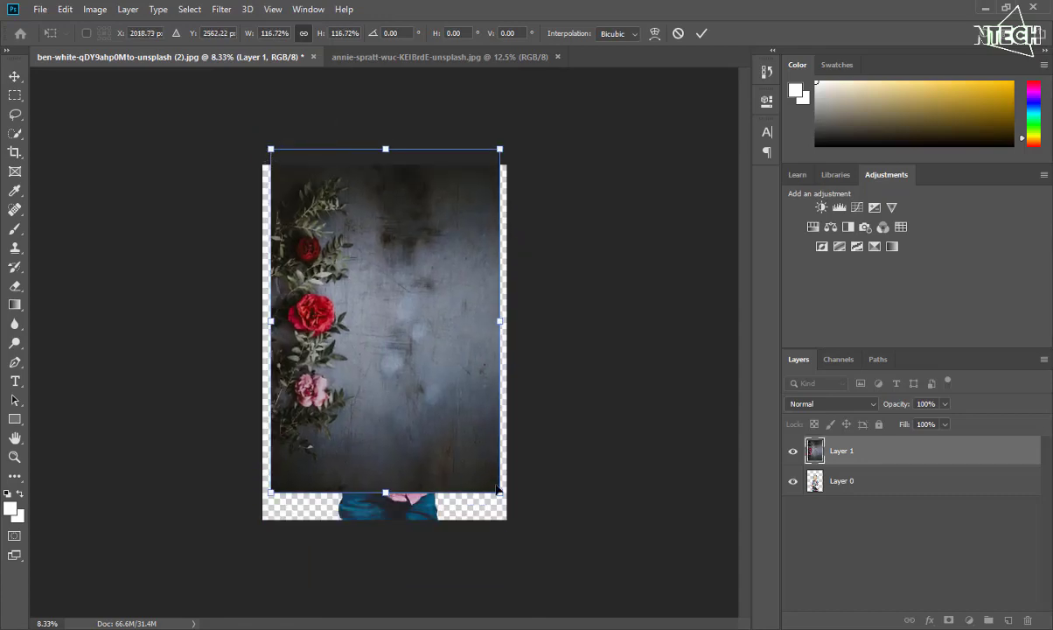
pyautogui.moveTo(492, 493); pyautogui.dragTo(523, 529)
pyautogui.moveTo(434, 436); pyautogui.dragTo(426, 430)
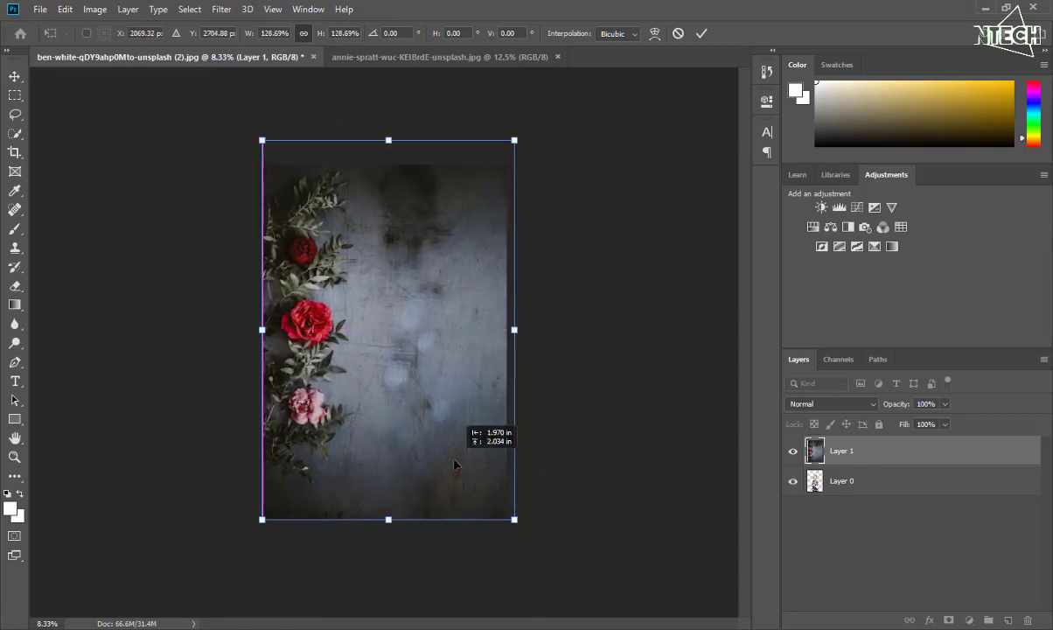
pyautogui.click(702, 33)
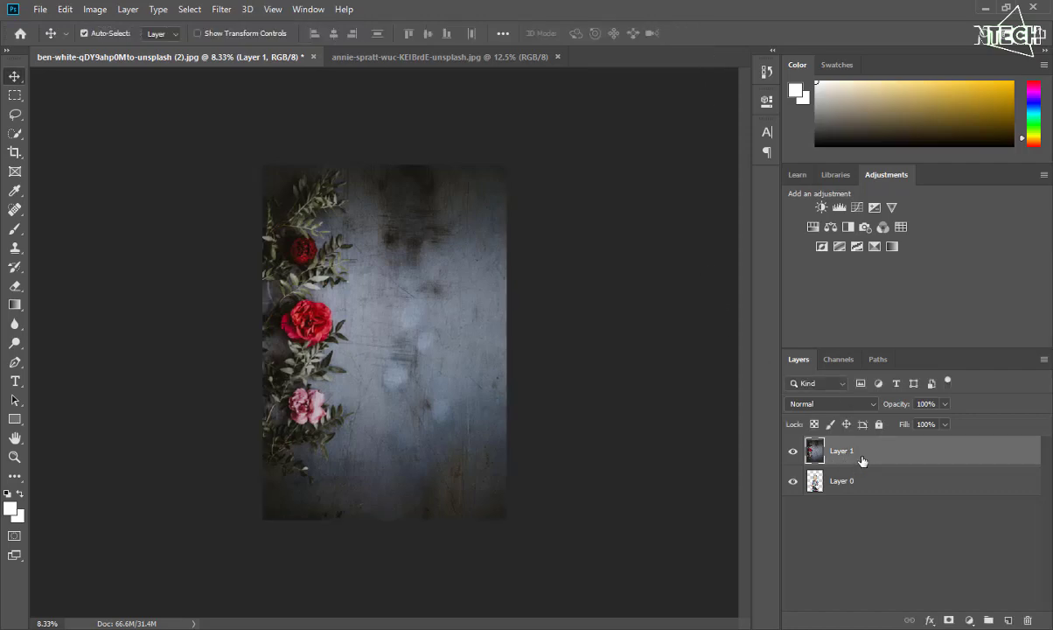
# Place the flower-wall layer behind the boy's layer and merge the visible layers into one
pyautogui.moveTo(862, 461); pyautogui.dragTo(861, 495)
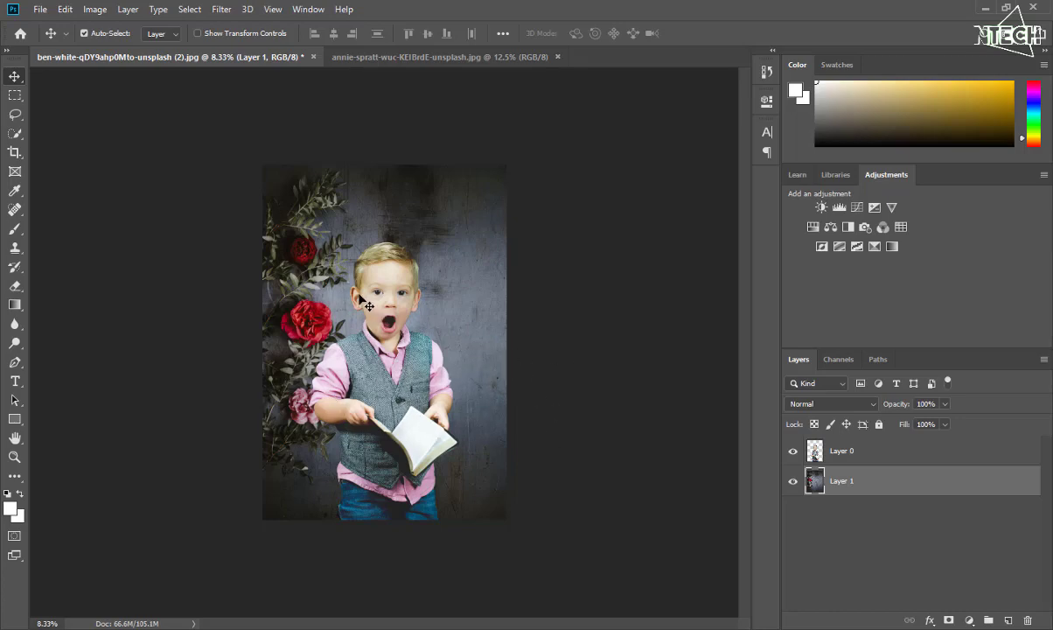
pyautogui.rightClick(867, 482)
pyautogui.click(700, 456)
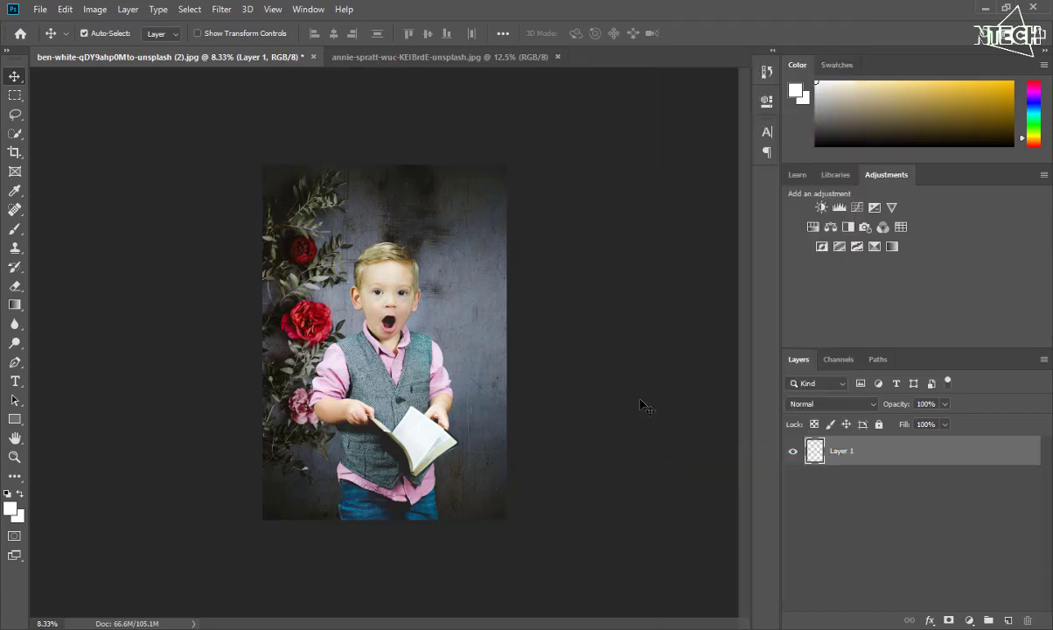